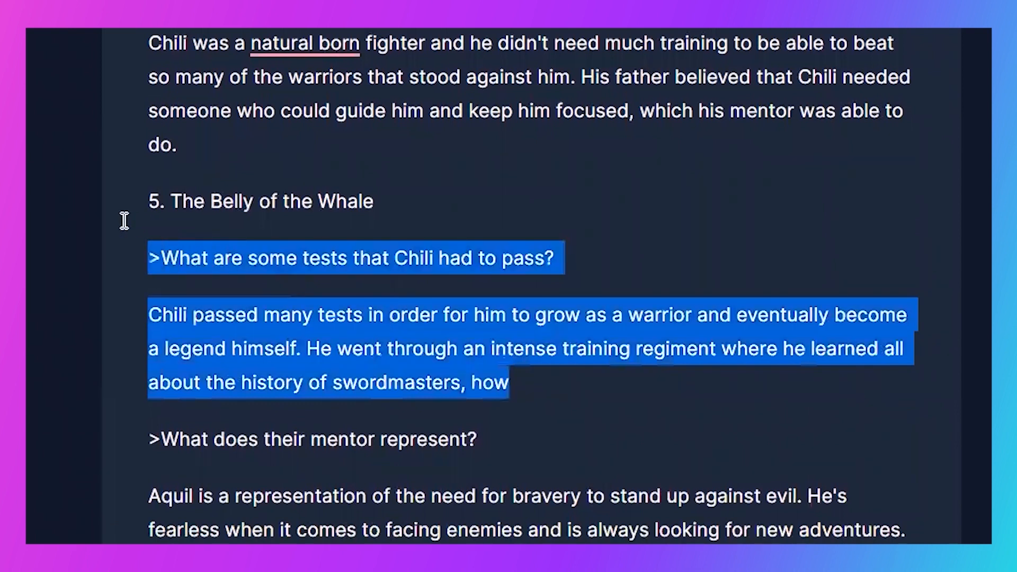
- Delete the selected question about Chili's tests with its unfinished answer, and the "5. The Belly of the Whale" line above it
key(BackSpace)
key(BackSpace)
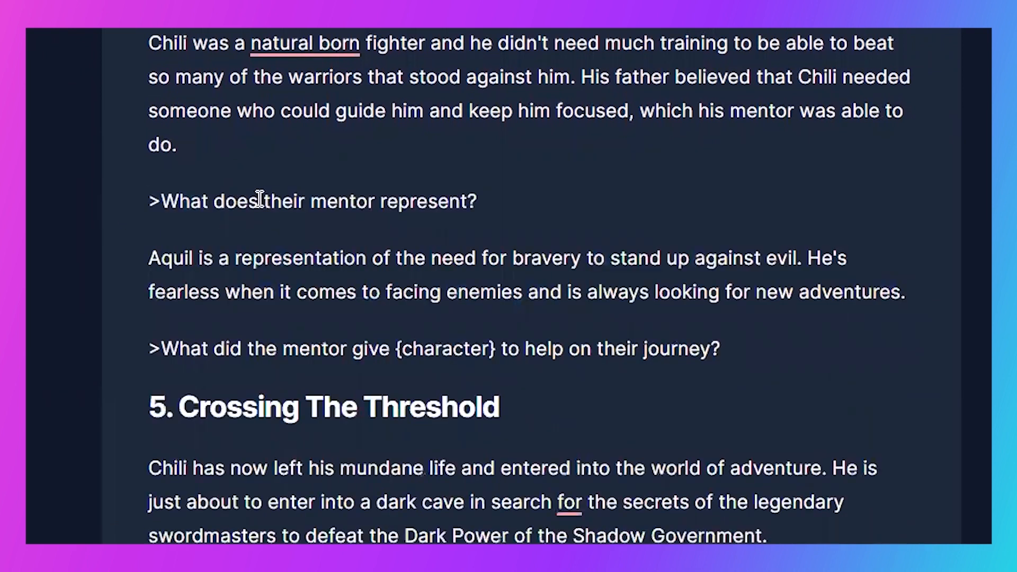
- Replace {character} with "Chili" in the question about what the mentor gave, and run it as a command to generate an answer
double_click(563, 277)
triple_click(620, 291)
drag(501, 342, 394, 344)
text(Chili)
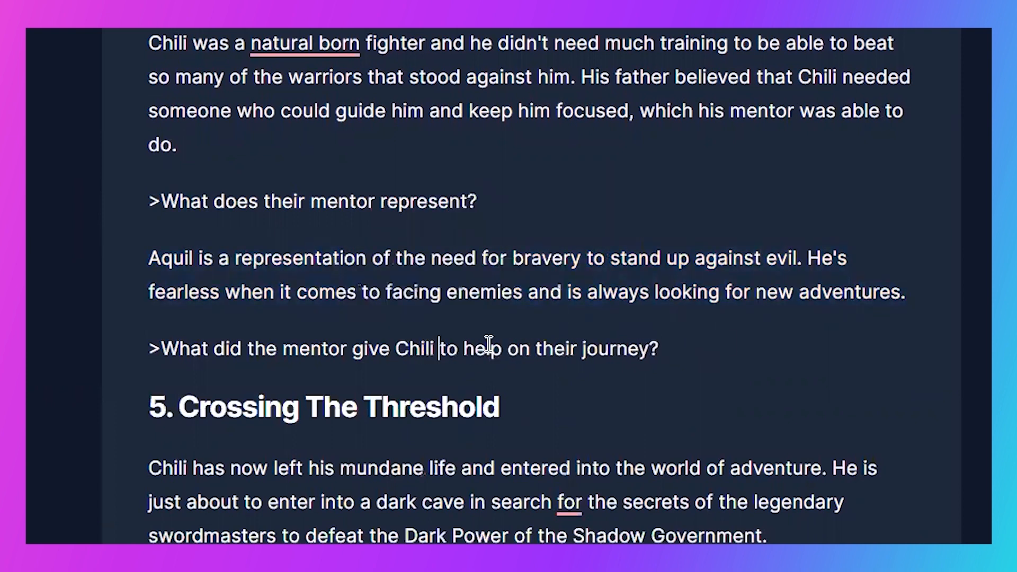
key(ctrl+Return)
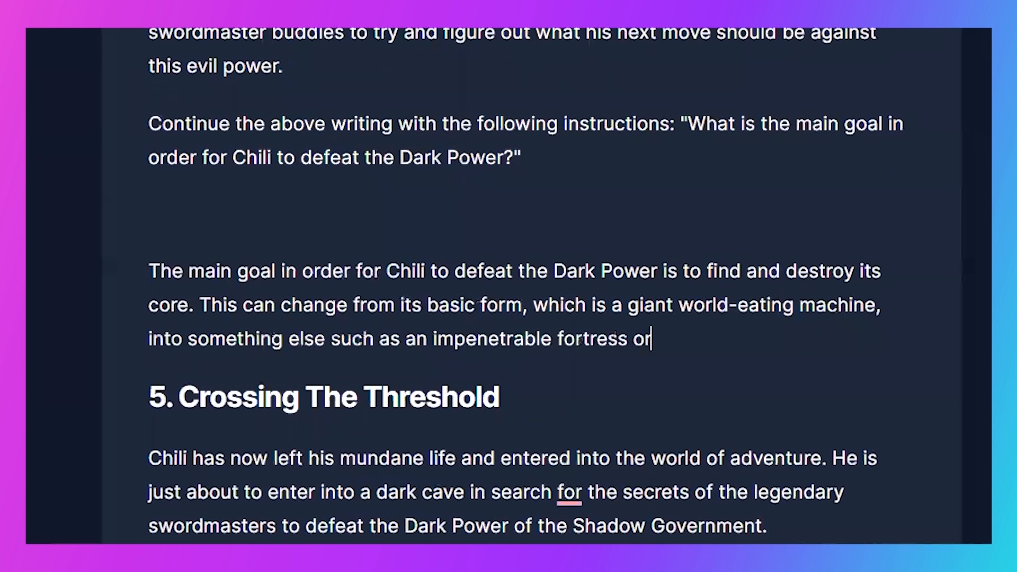
- Remove the empty line above the "main goal" answer and delete the "Continue the above writing" instruction paragraph
click(202, 145)
key(BackSpace)
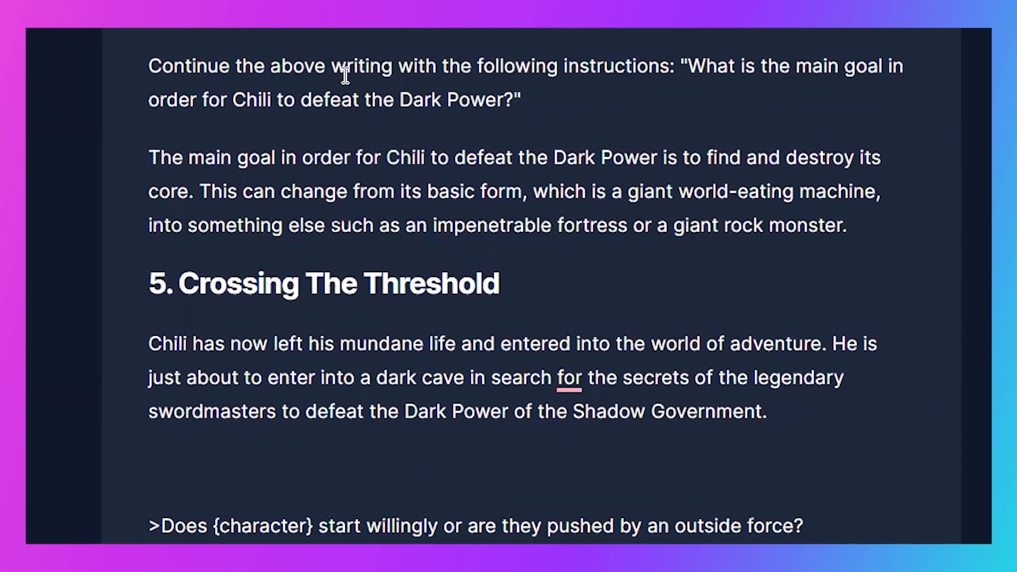
triple_click(180, 73)
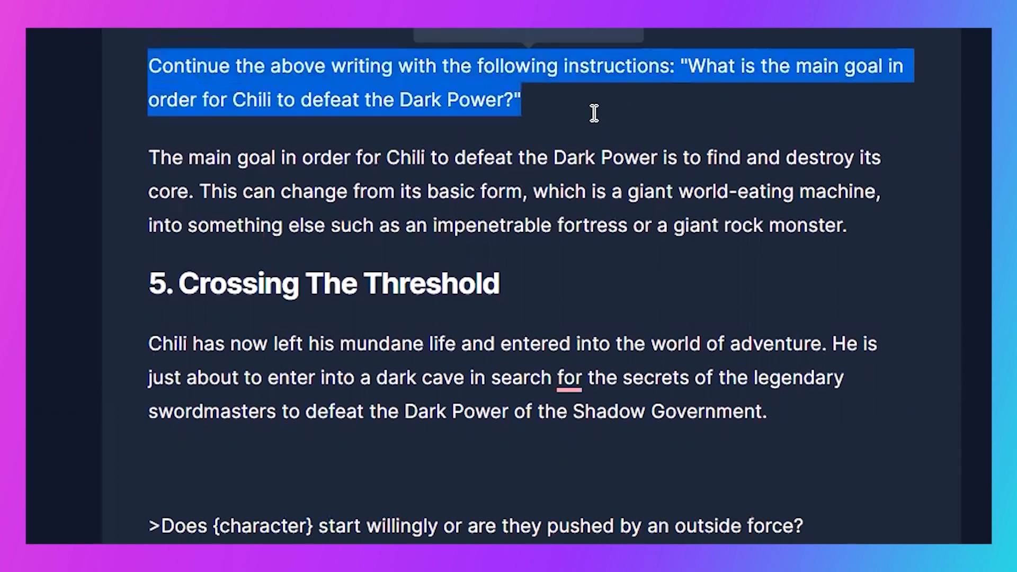
key(BackSpace)
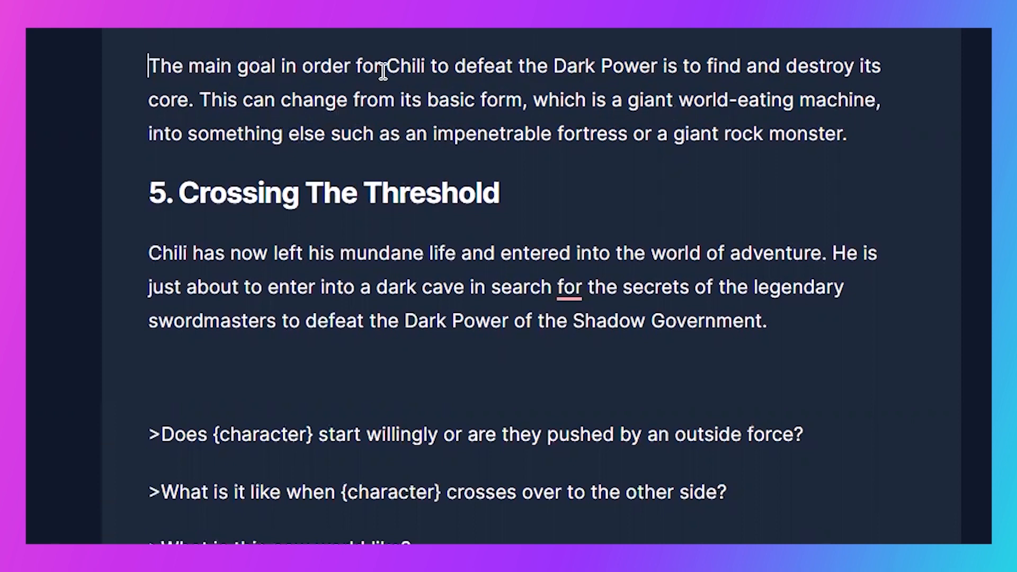
- Remove the empty line between the Crossing The Threshold paragraph and its first question
scroll(382, 71, down, 3)
triple_click(179, 115)
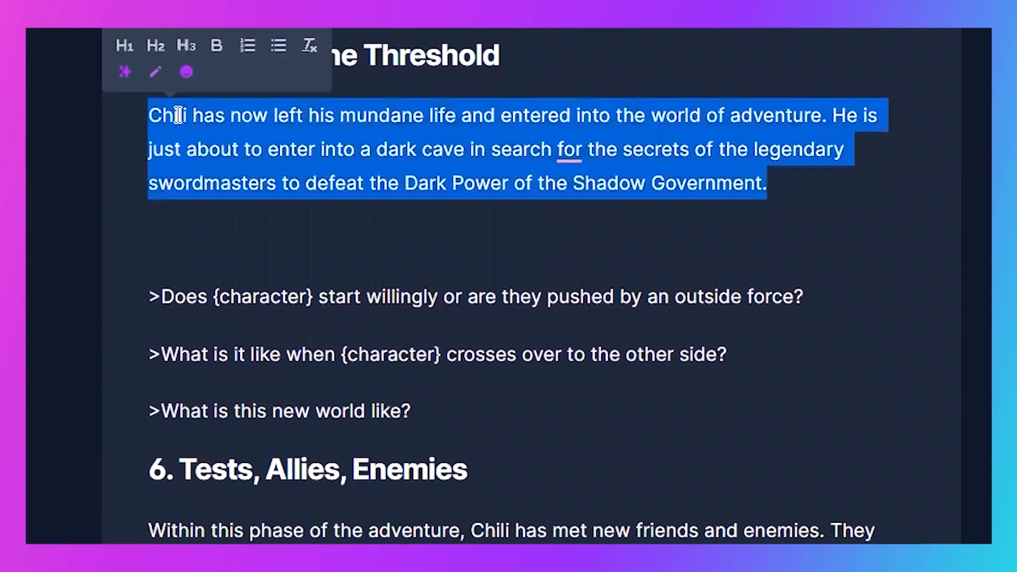
click(743, 175)
click(318, 249)
key(BackSpace)
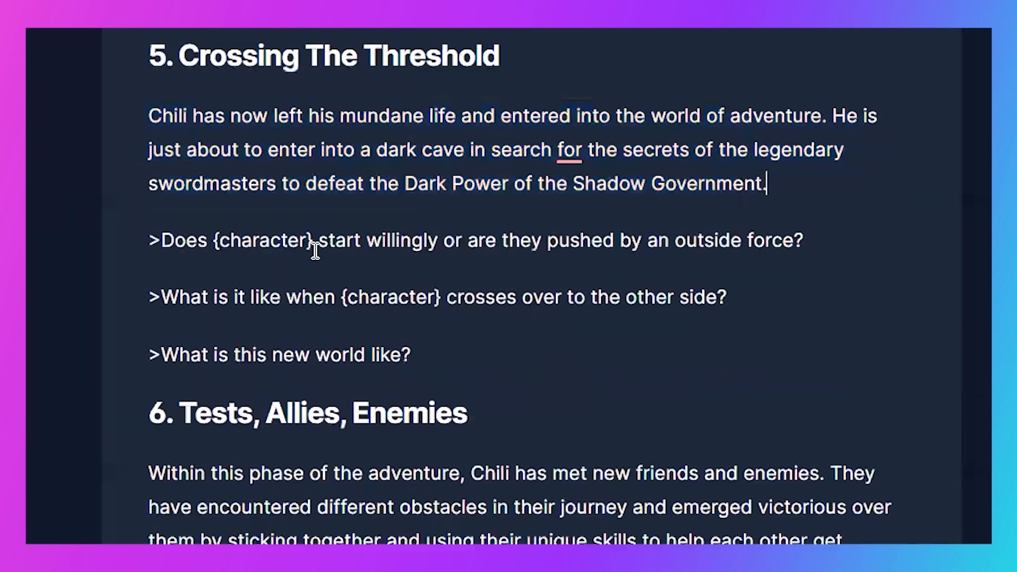
- Replace {character} with "Chili" in the "start willingly" question, generate its answer, and remove the empty line above the answer
drag(314, 236, 214, 229)
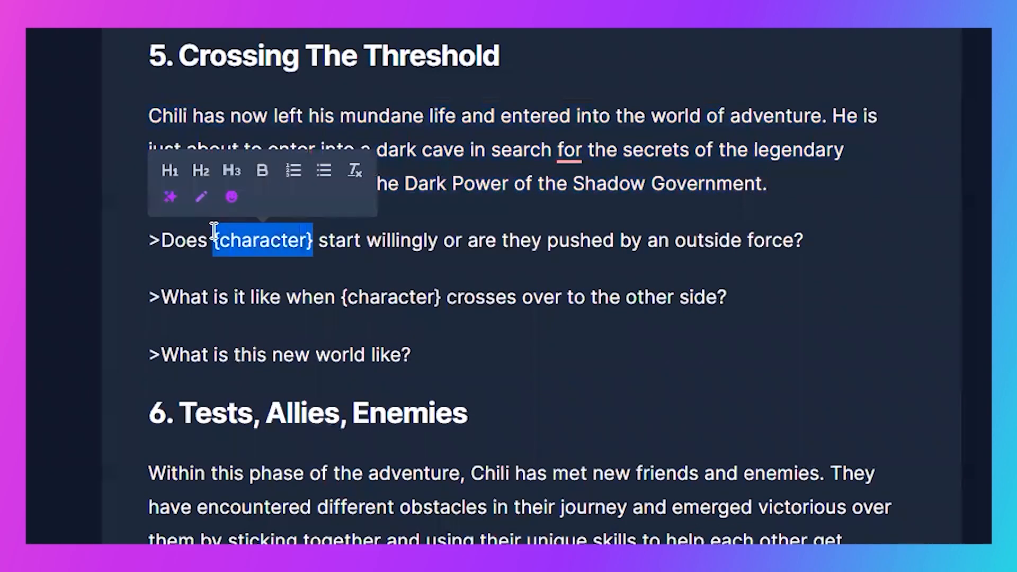
text(Chili)
click(792, 237)
key(ctrl+Return)
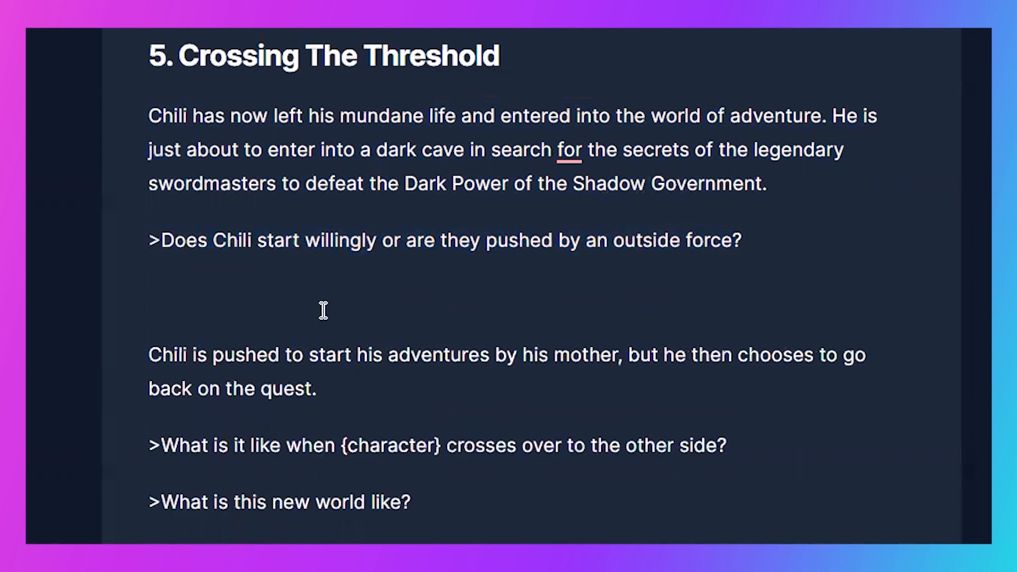
key(BackSpace)
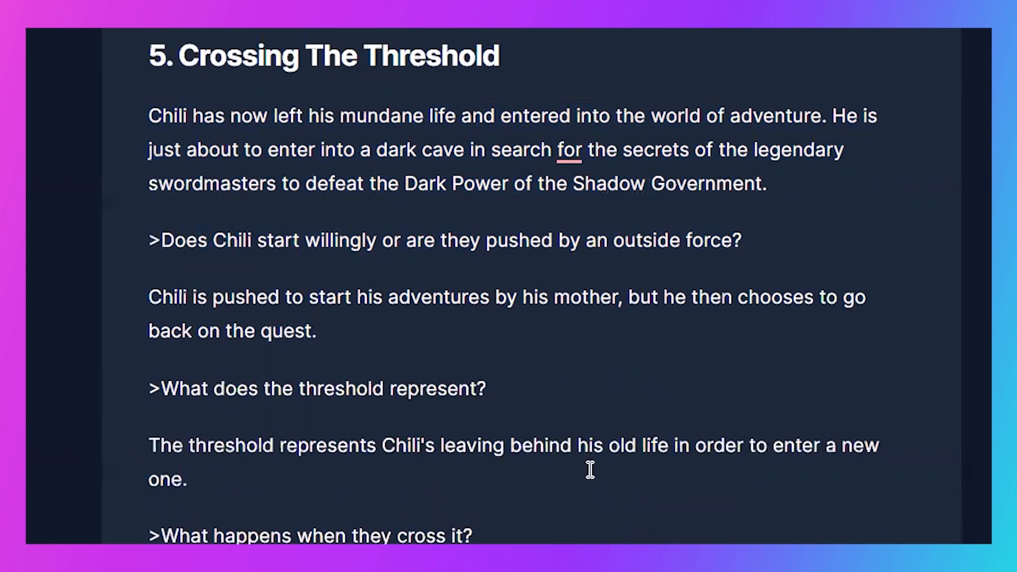
- Add the question ">What does the threshold represent?" with its generated answer above the "other side" question
drag(483, 536, 94, 538)
text(>What is it like when {character} crosses over to the other side?)
key(Up)
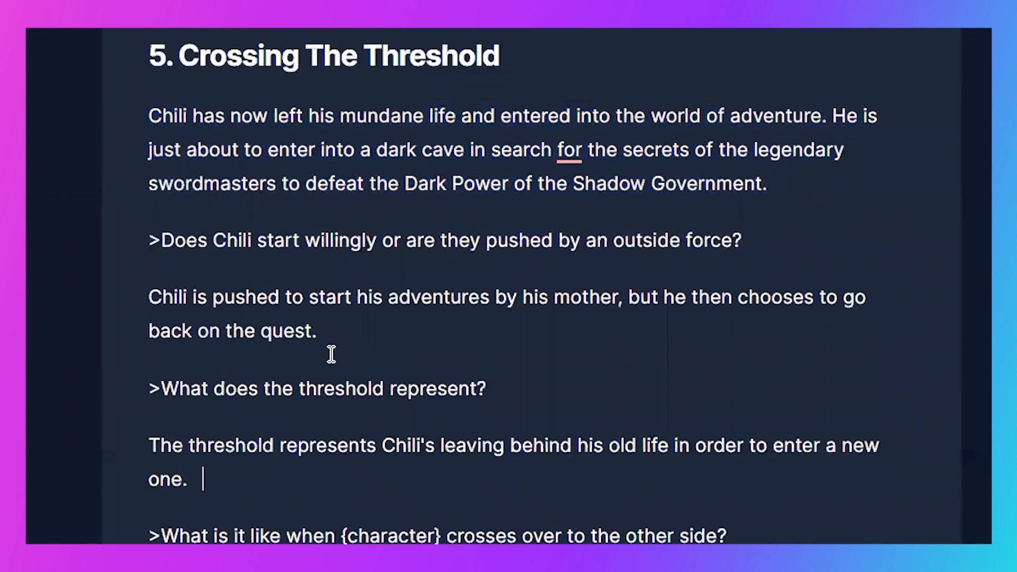
- Replace {character} with "Chili" in the "crosses over to the other side" question and generate the story text below it
scroll(331, 352, down, 4)
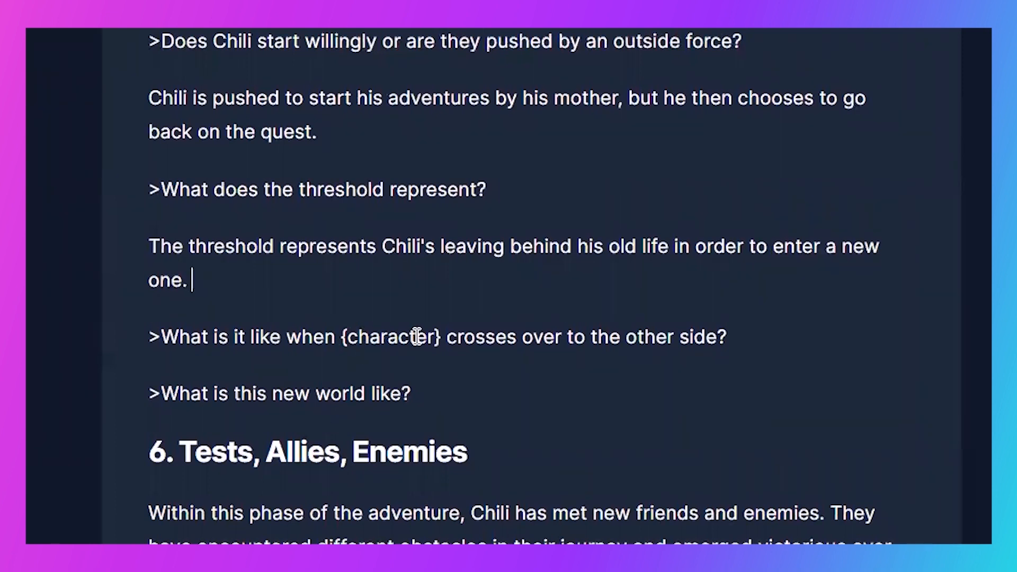
drag(440, 336, 341, 329)
text(Chili)
triple_click(709, 329)
scroll(599, 330, up, 2)
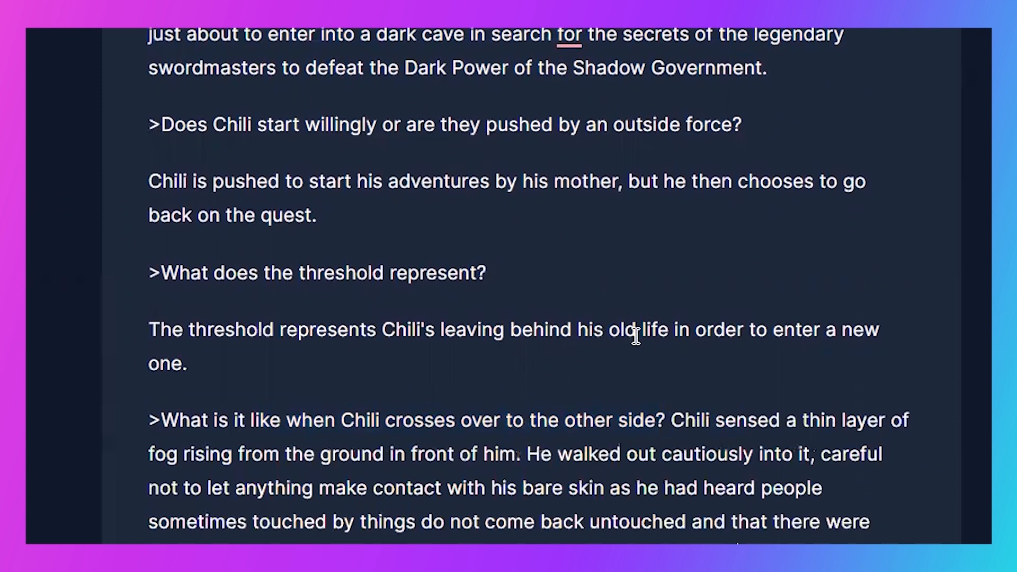
scroll(604, 286, down, 2)
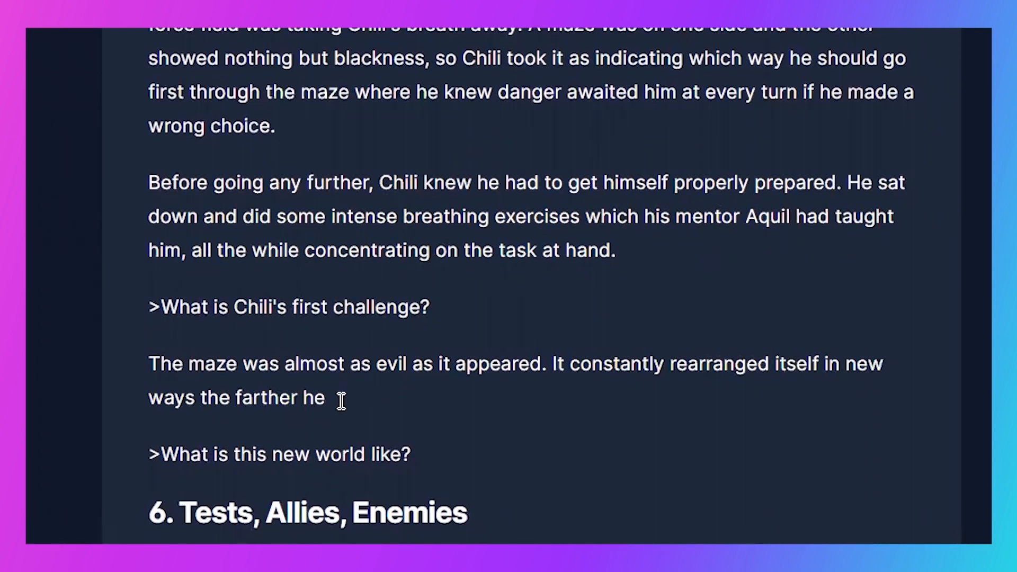
- Continue the unfinished maze paragraph under the "first challenge" question with generated text
drag(343, 403, 165, 335)
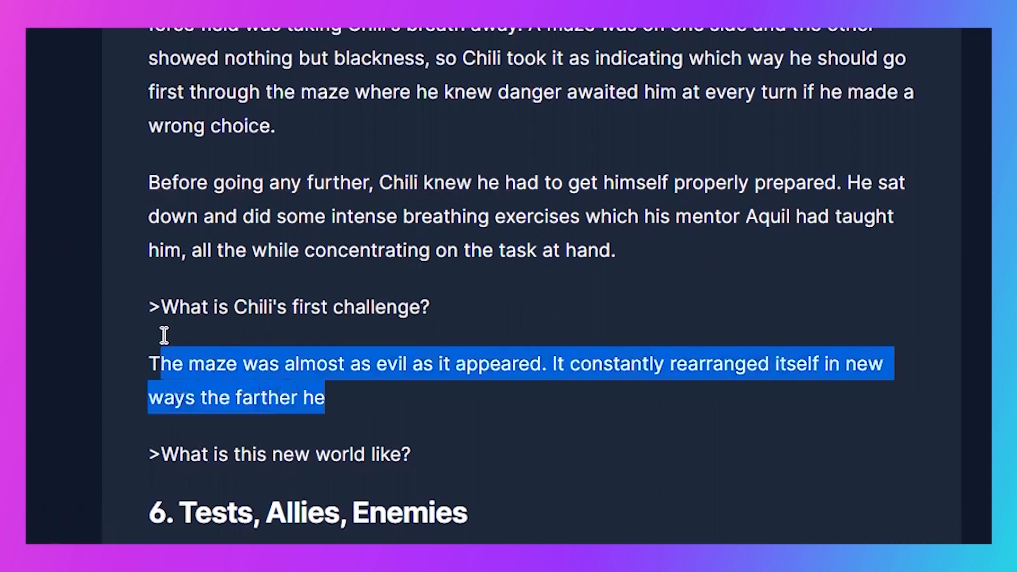
scroll(159, 329, up, 3)
scroll(159, 336, down, 5)
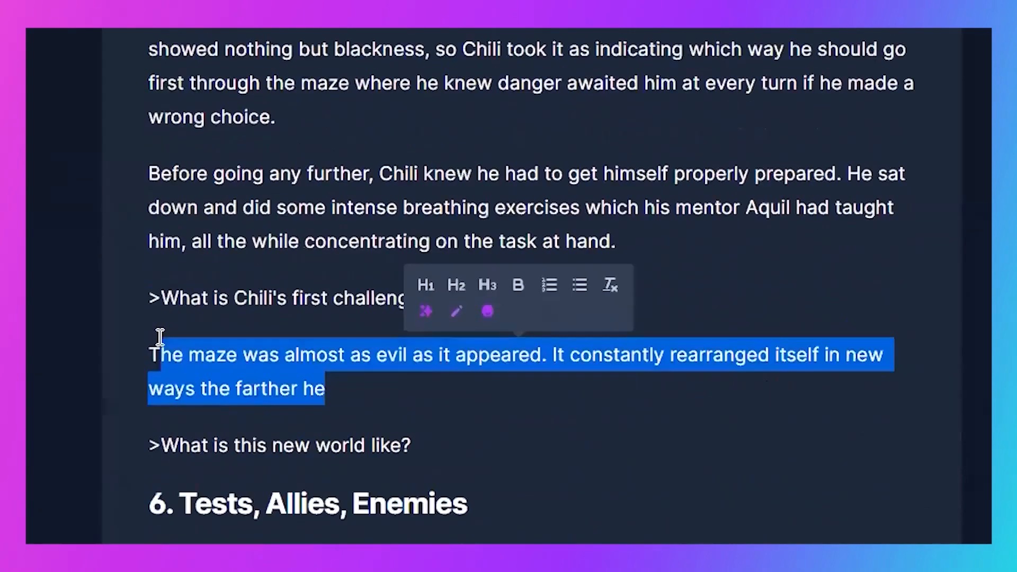
click(238, 294)
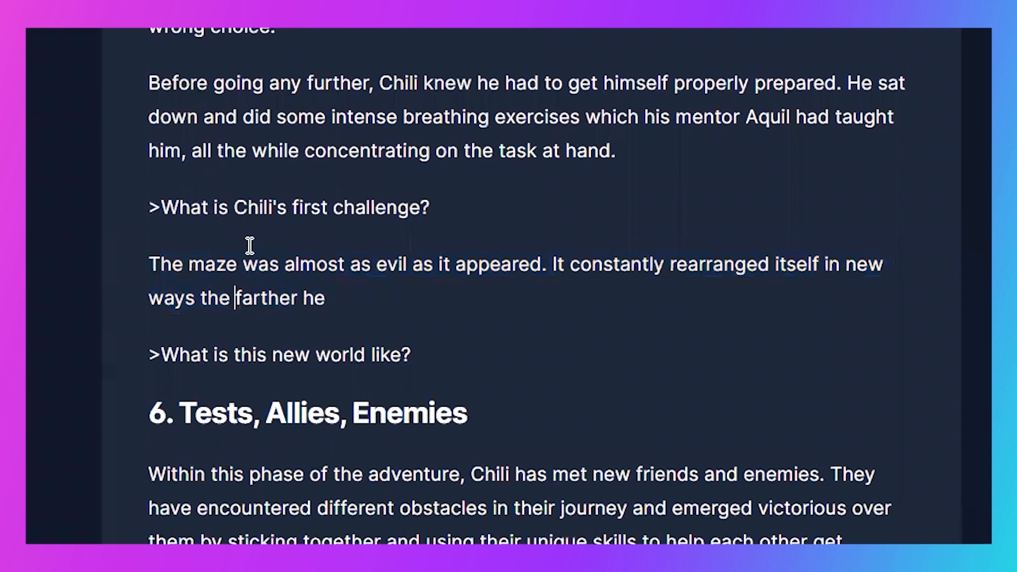
click(387, 298)
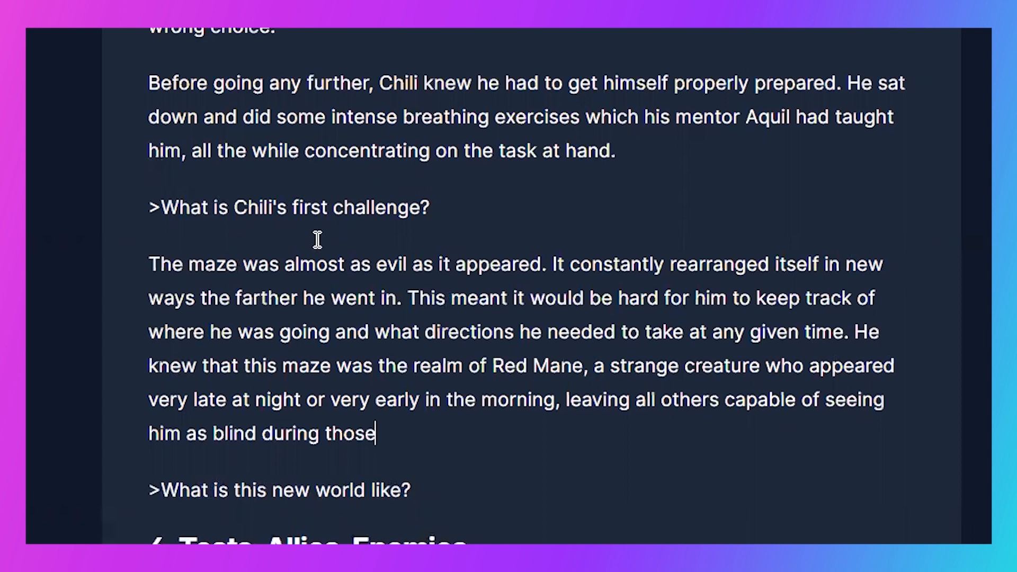
- Run the question ">What is this new world like?" as a command to generate its answer below
scroll(249, 276, down, 5)
drag(354, 350, 140, 351)
key(BackSpace)
key(BackSpace)
click(447, 348)
key(ctrl+Return)
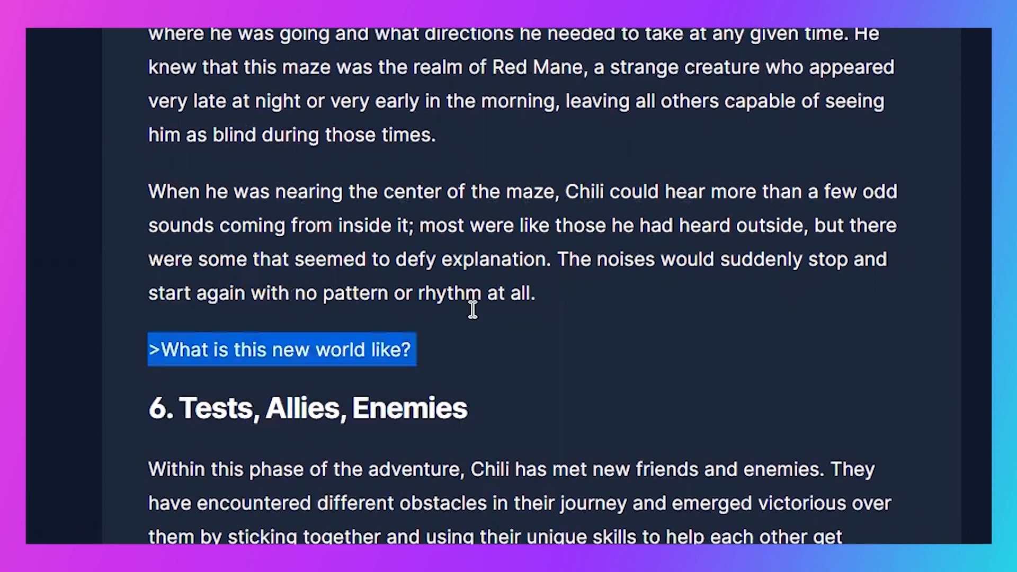
click(425, 350)
key(Return)
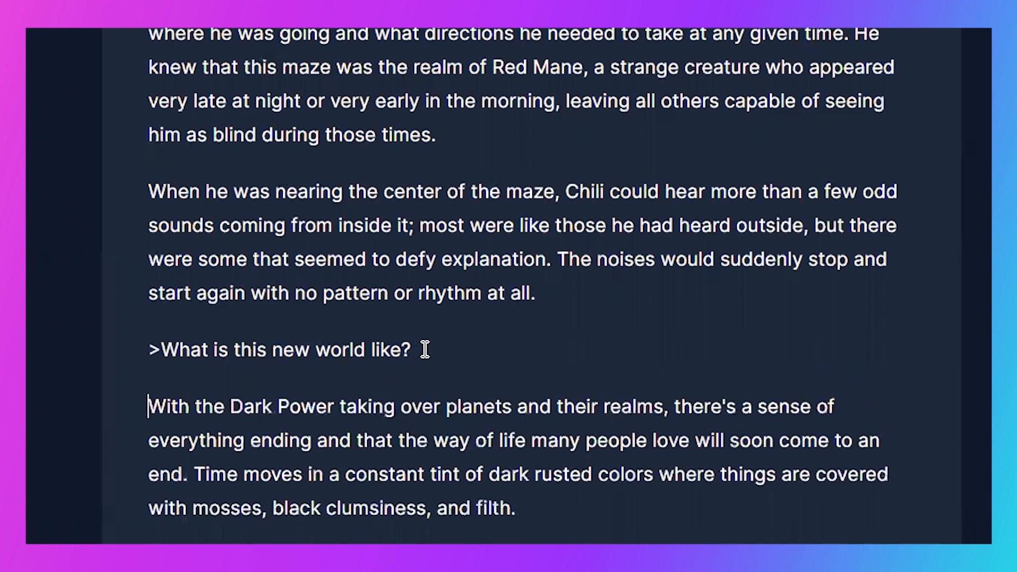
- Continue the story with generated text after the new-world paragraph ending in "mosses, black clumsiness, and filth."
scroll(64, 271, down, 4)
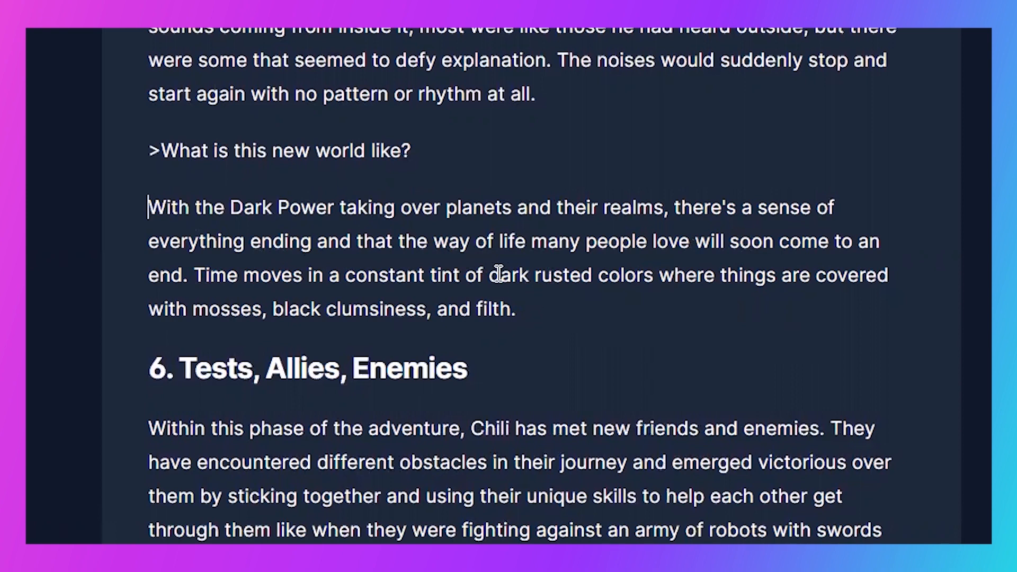
scroll(474, 339, down, 2)
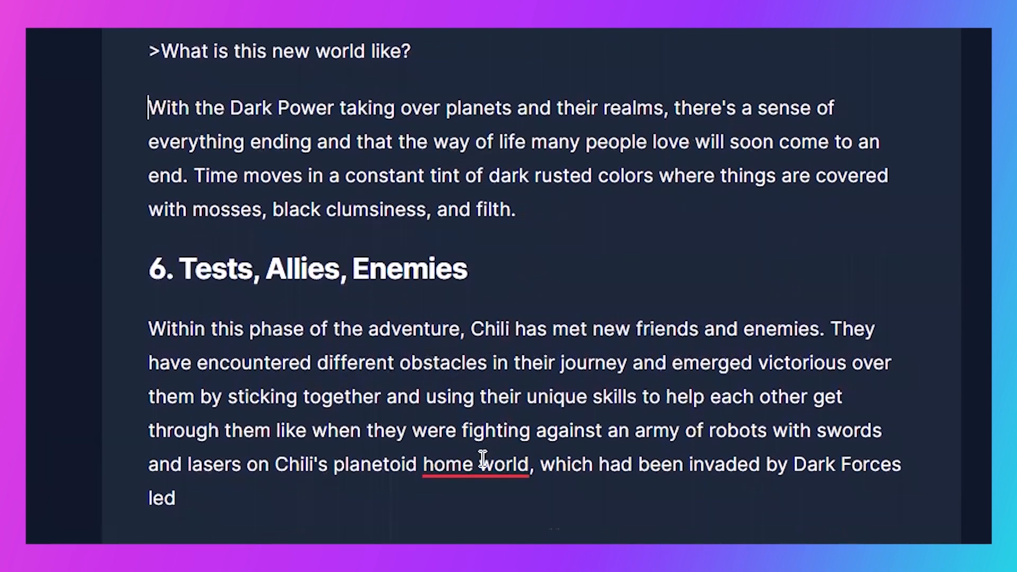
click(550, 214)
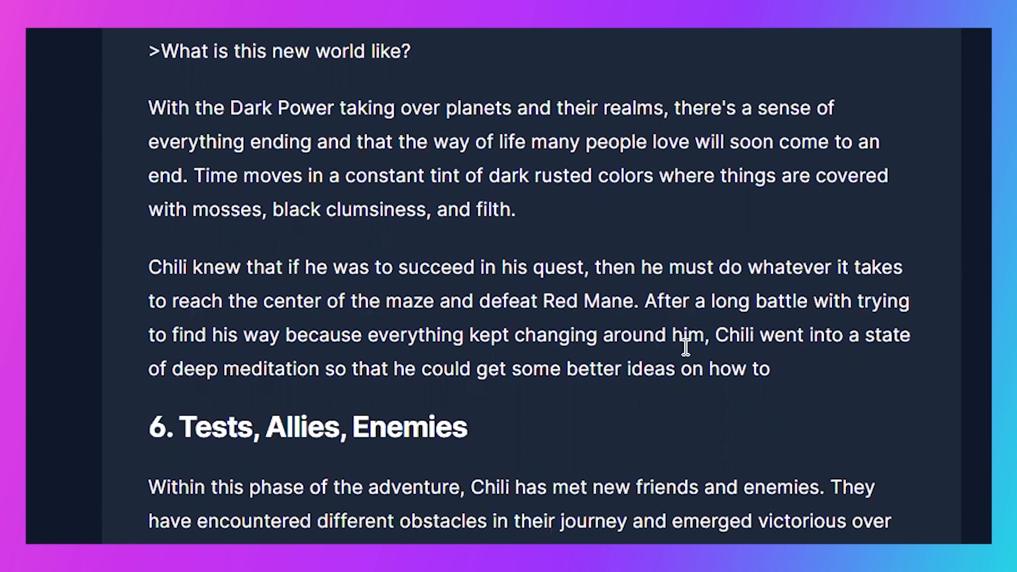
drag(796, 363, 130, 261)
key(BackSpace)
key(BackSpace)
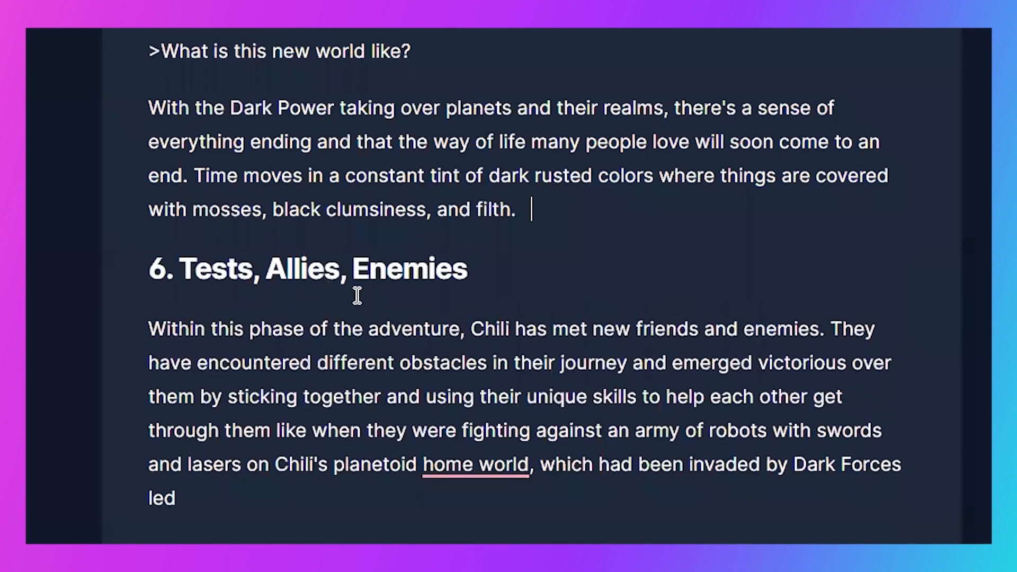
key(ctrl+z)
key(ctrl+z)
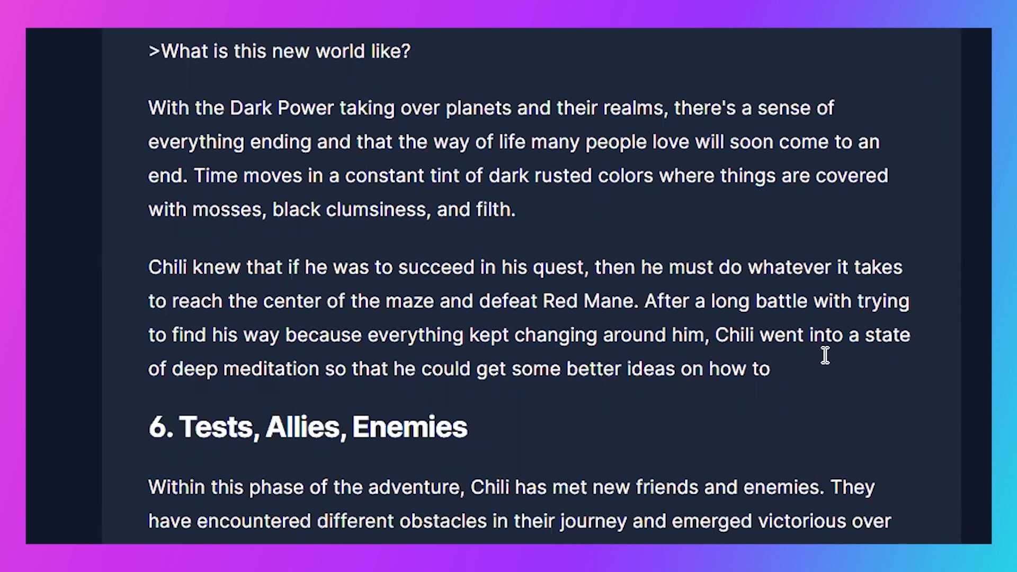
- Extend the paragraph about defeating Red Mane so its last sentence ends "on how to proceed." and delete the surplus text after it
drag(856, 355, 137, 224)
key(BackSpace)
key(BackSpace)
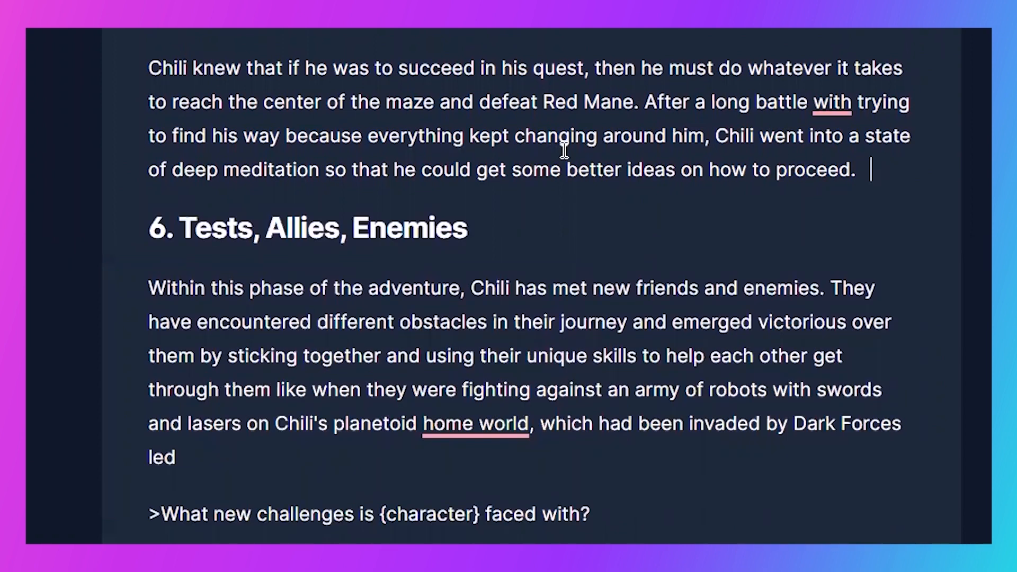
- Replace {character} with "Chili" in the "What new challenges" question under Tests, Allies, Enemies
scroll(564, 151, up, 2)
scroll(563, 150, down, 4)
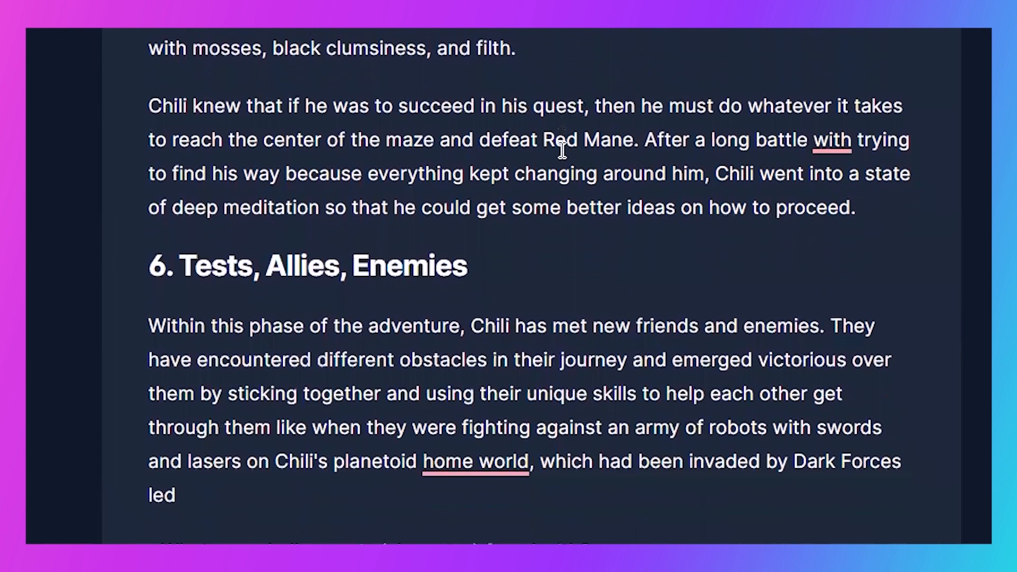
double_click(170, 186)
triple_click(171, 187)
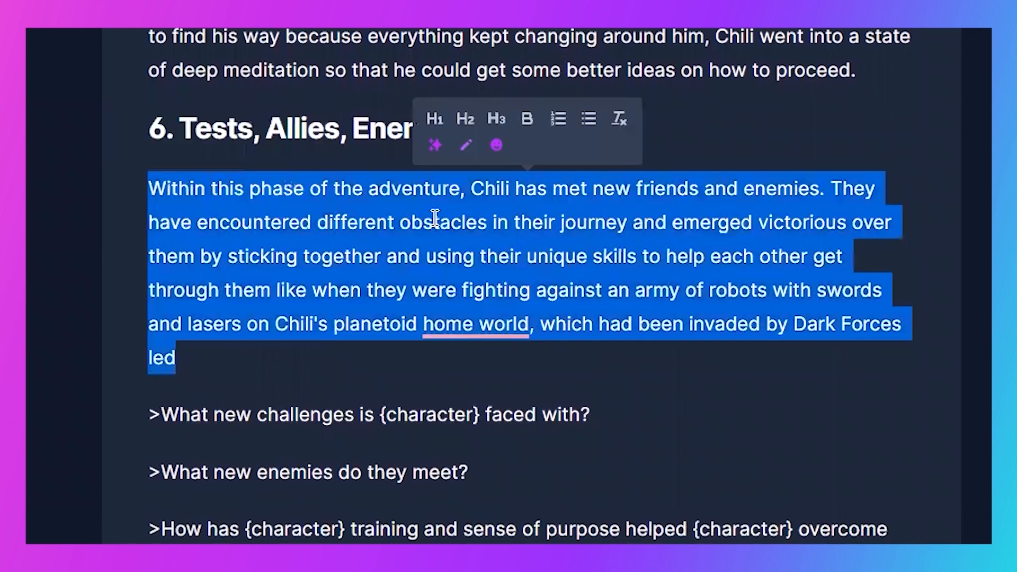
click(432, 222)
drag(479, 415, 380, 422)
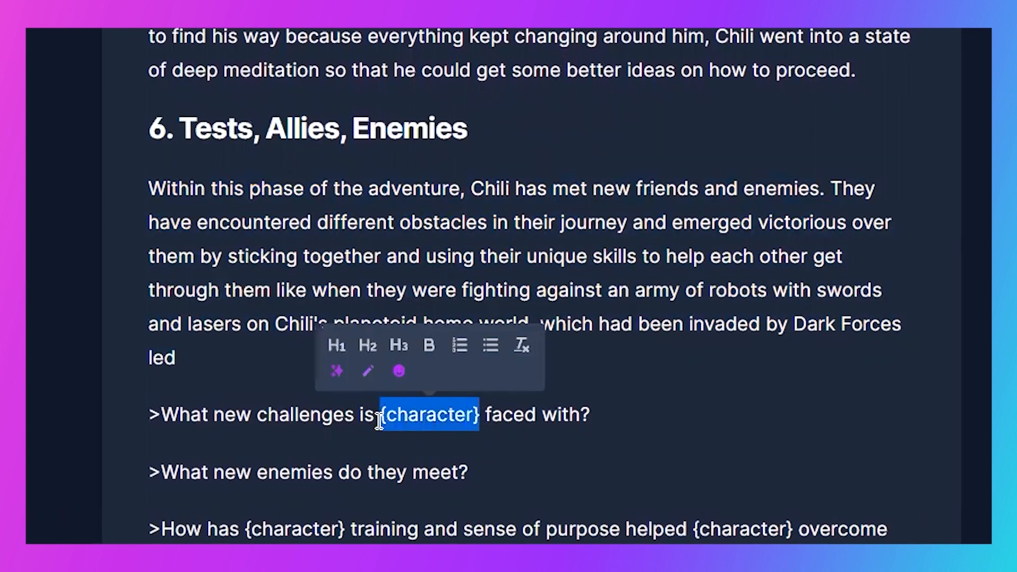
text(Chili)
click(550, 414)
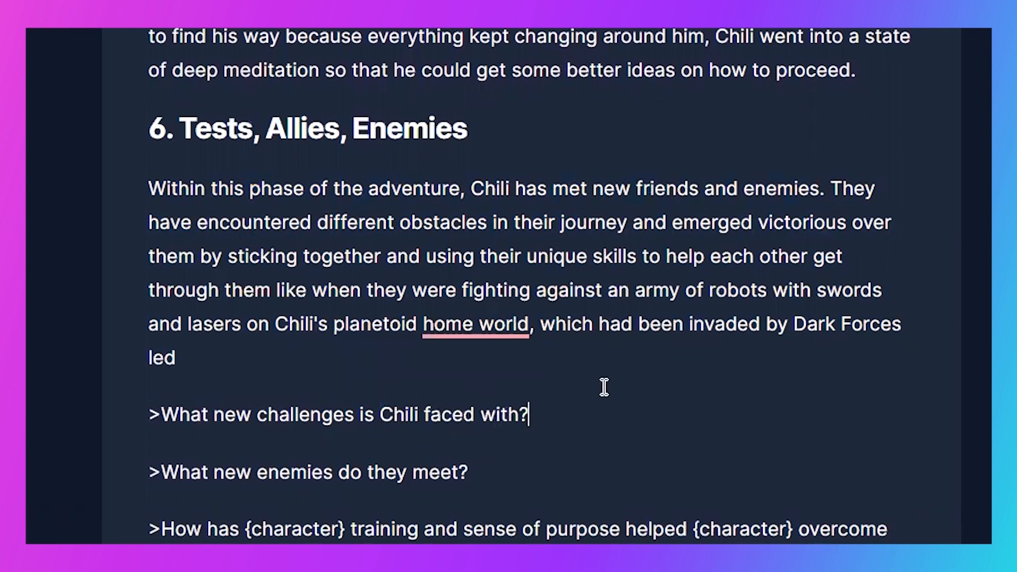
- Answer the challenges question with the maze and fighting Red Mane, and add ">What does this new adventure hold for Chili?" answered with defeating the Dark Power
triple_click(586, 427)
scroll(525, 307, down, 5)
key(Right)
key(Return)
text(Chili's first challenge is the maze and fighting Red Mane.)
key(Return)
text(>What does this new adventure hold for Chili?)
key(Return)
text(The new adventure is defeating the Dark Power.)
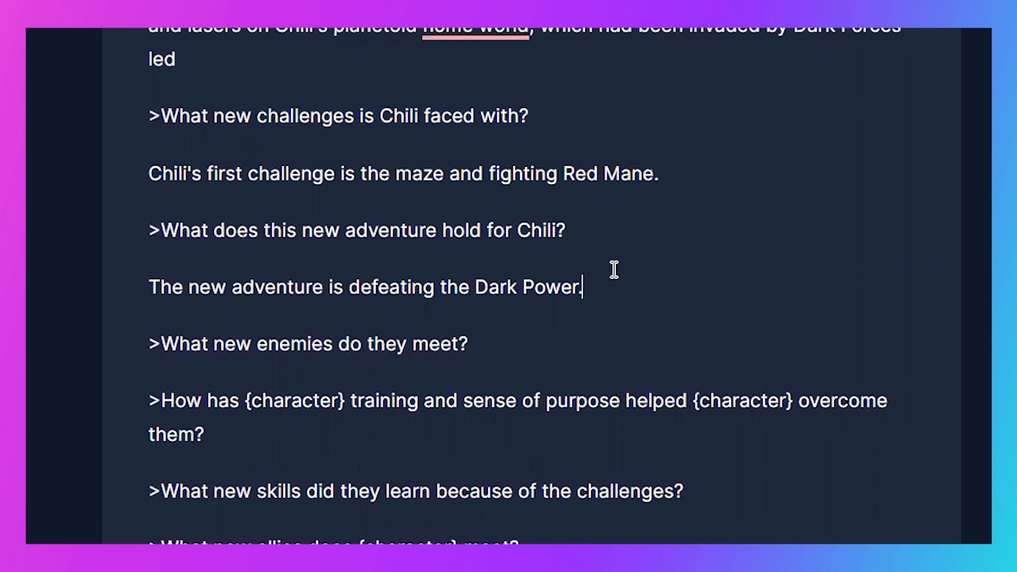
- Try generating another answer to the "What new challenges" question, and delete the generated paragraph with its empty line
click(601, 130)
key(shift+Home)
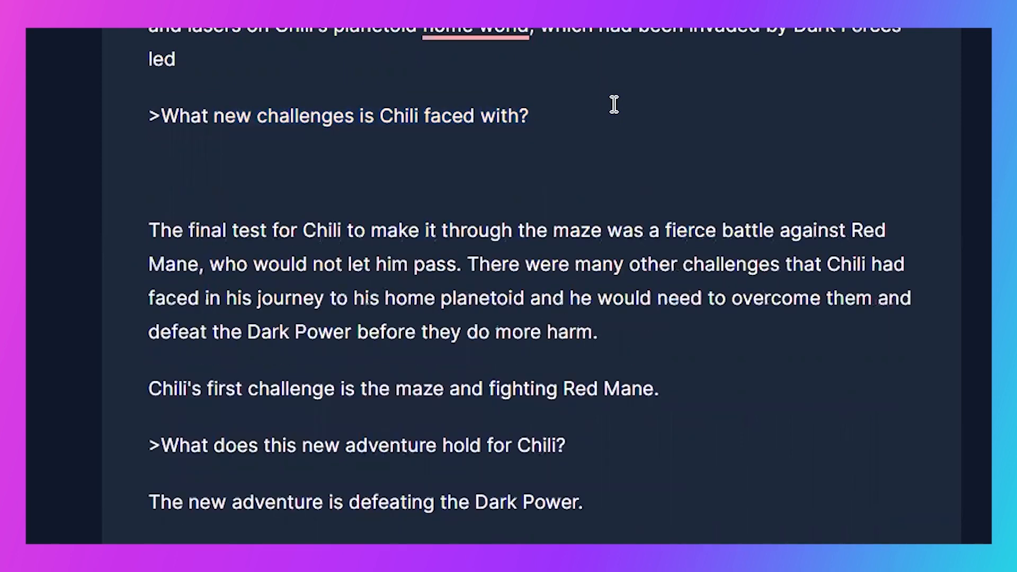
drag(654, 322, 129, 222)
key(BackSpace)
key(BackSpace)
key(BackSpace)
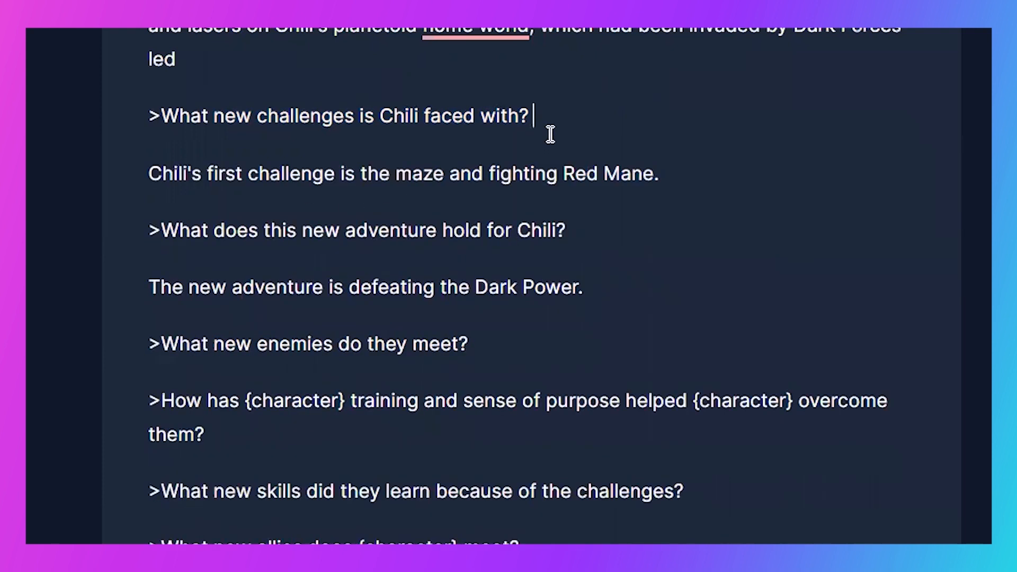
- Run the question ">What new challenges is Chili faced with?" again to generate a new answer below it
triple_click(577, 124)
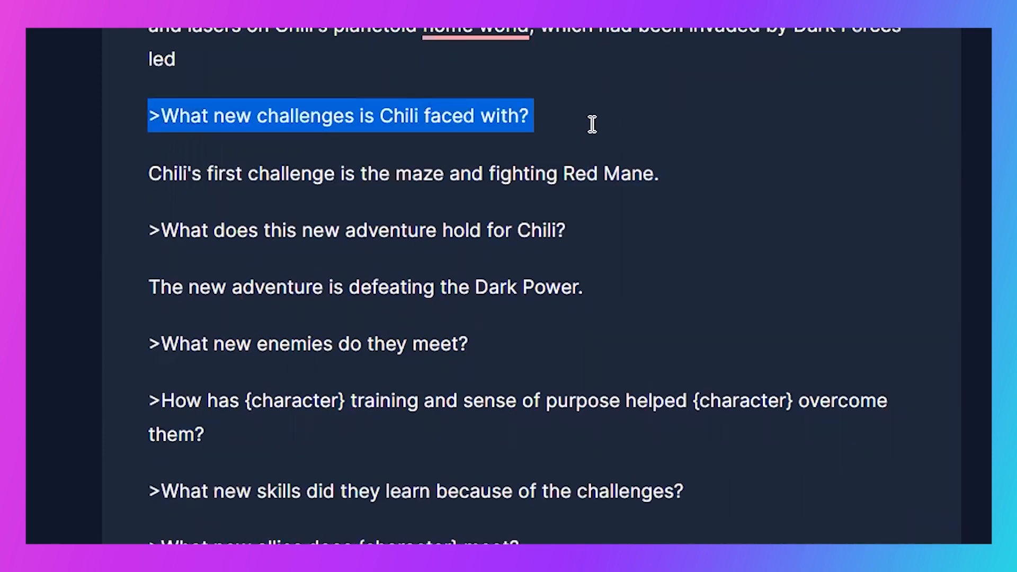
key(super+Return)
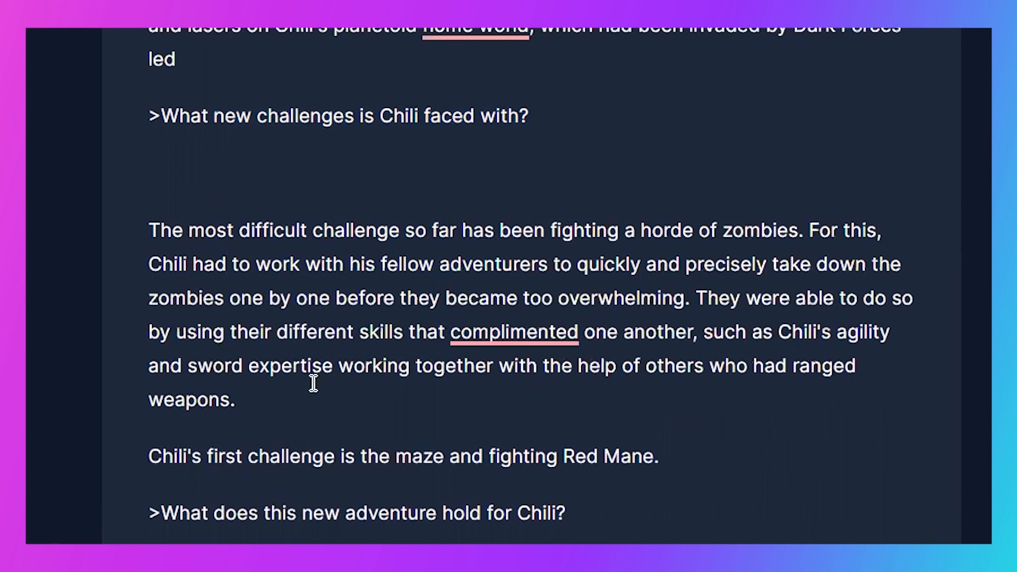
- Delete the empty line above the generated zombie-horde answer and remove the sentence about the maze and fighting Red Mane
triple_click(313, 459)
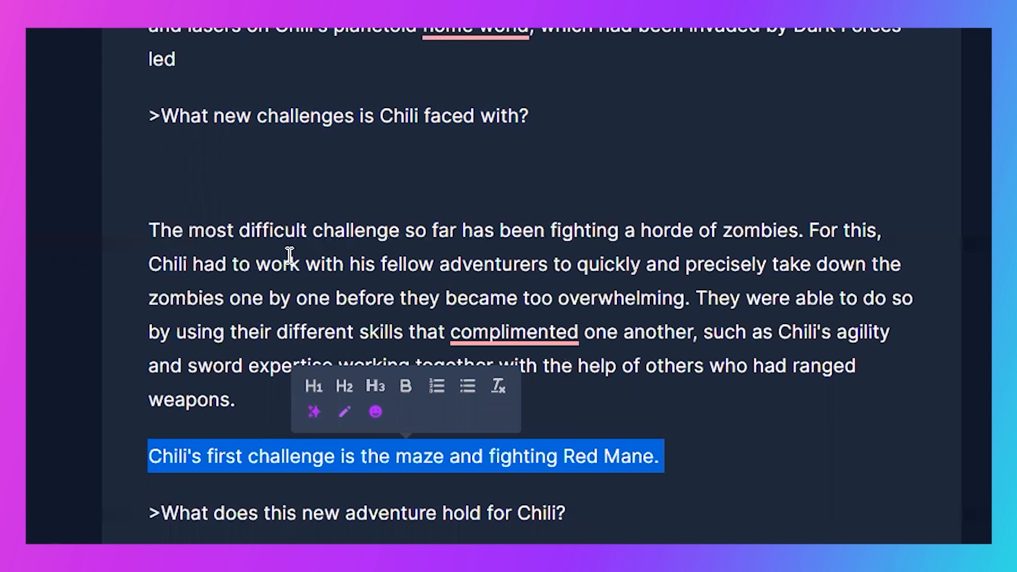
click(275, 188)
key(BackSpace)
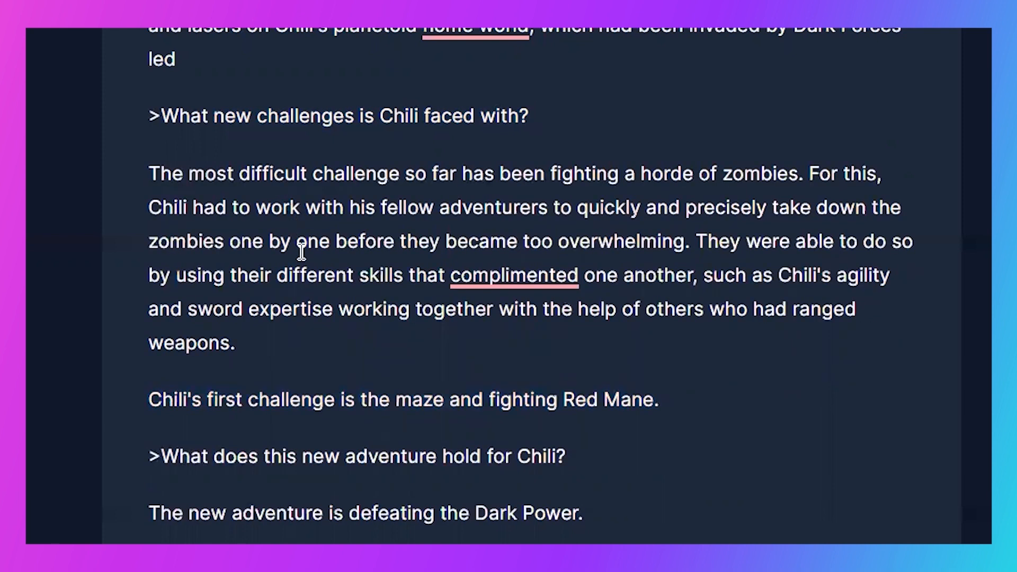
scroll(354, 366, up, 5)
triple_click(233, 135)
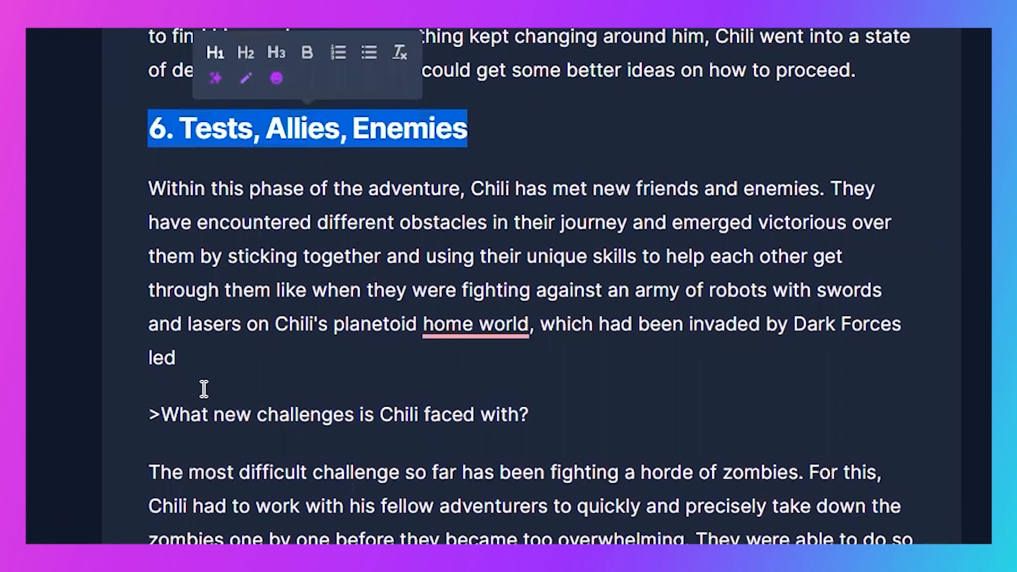
scroll(208, 381, down, 4)
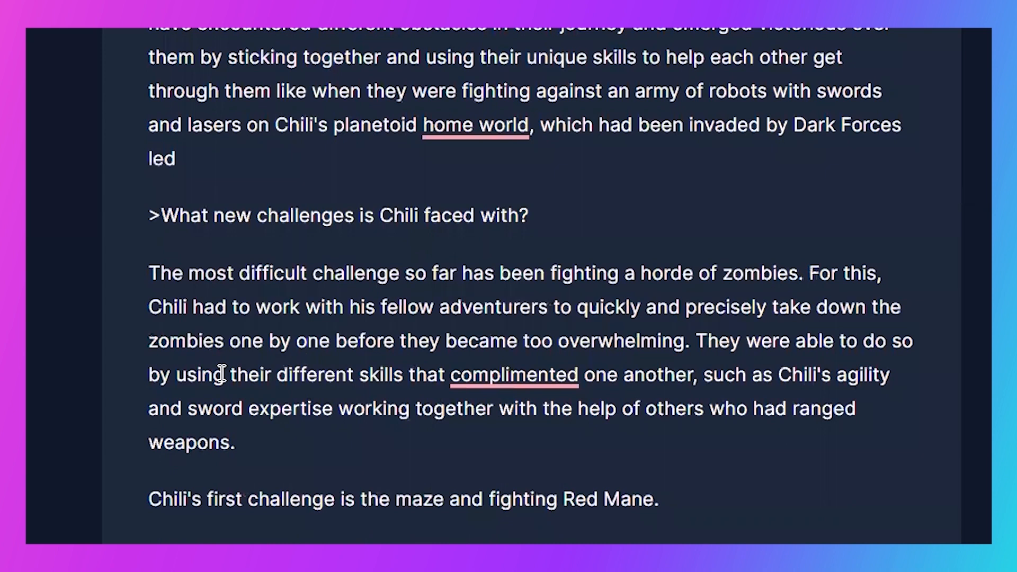
triple_click(371, 496)
text(>What does this new adventure hold for Chili?)
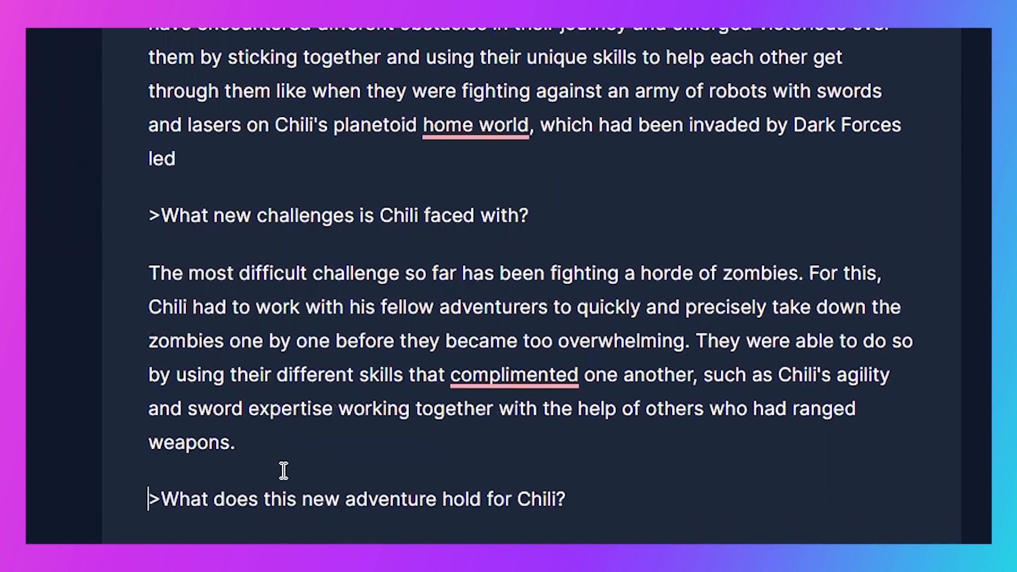
- Add the question ">Where does Chili meet his allies?" on a new line above the "What new challenges" question
click(274, 151)
key(Return)
text(>Who)
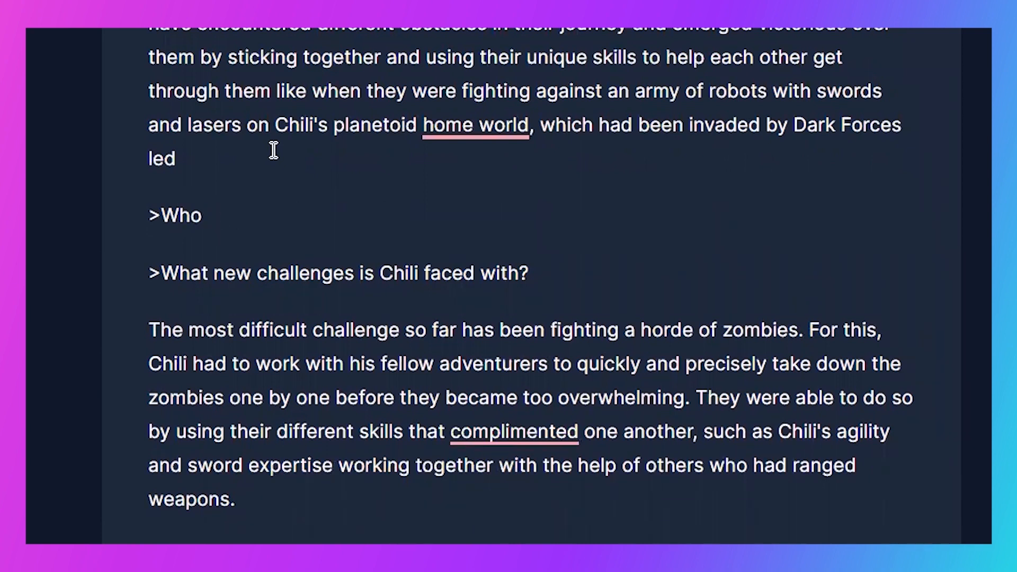
text( are does Chili meet his allies?)
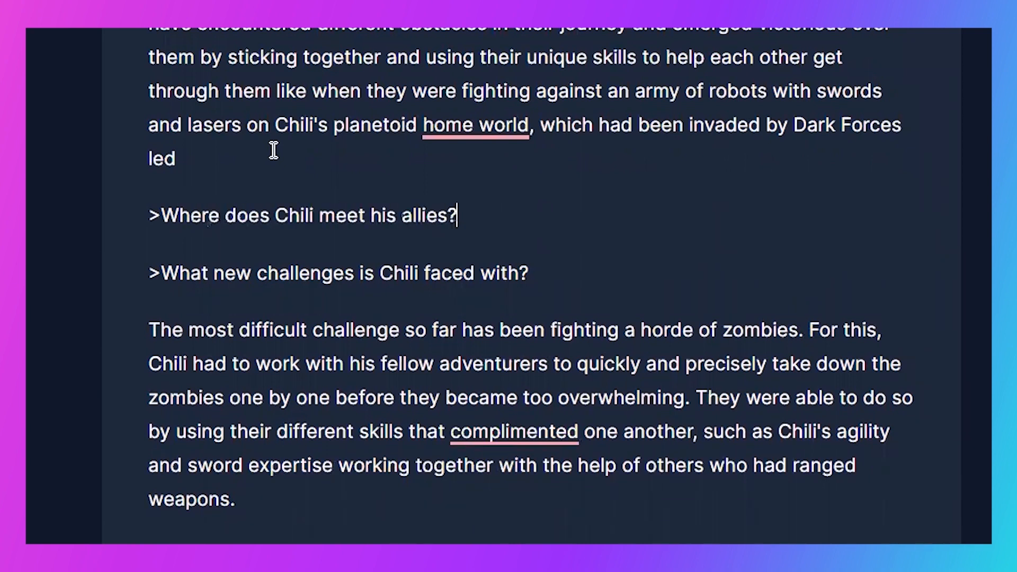
- Try generating an answer to the question about where Chili meets his allies, and undo the generated text
key(shift+Home)
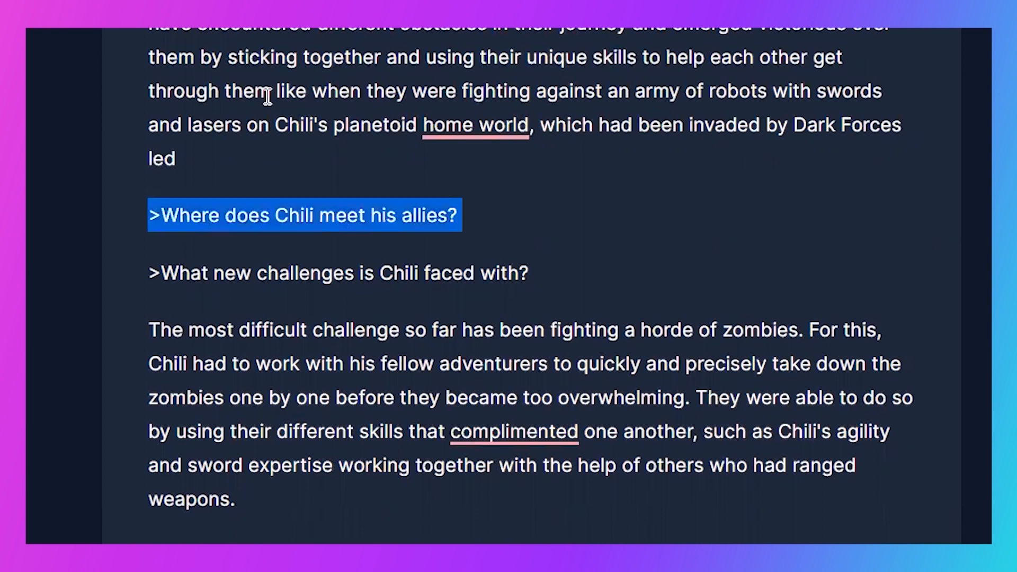
key(ctrl+Return)
key(Return)
text(>What are Chili's weaknesses?)
key(ctrl+Return)
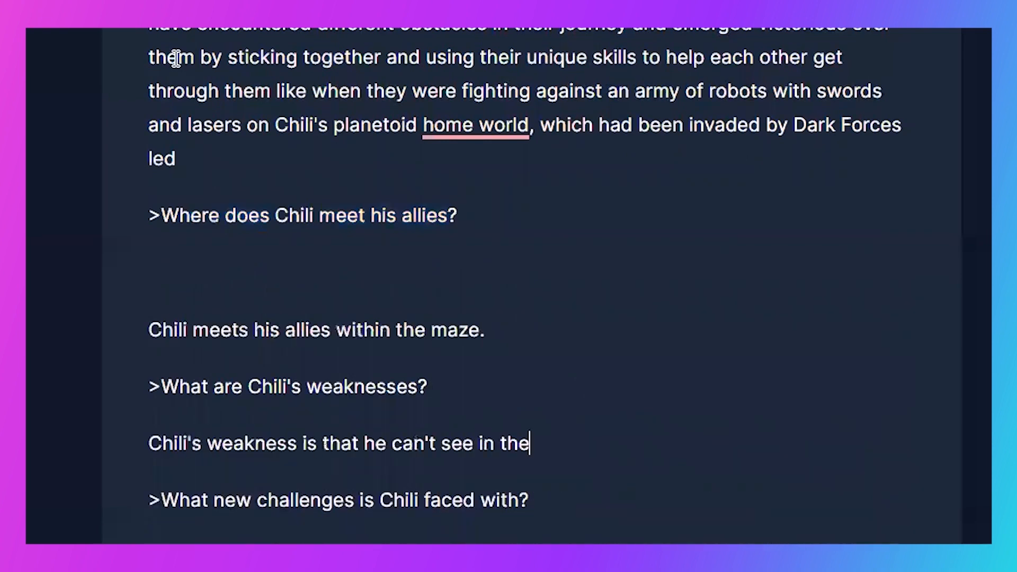
key(Return)
text(>In what ways does Chili show courage?)
key(ctrl+Return)
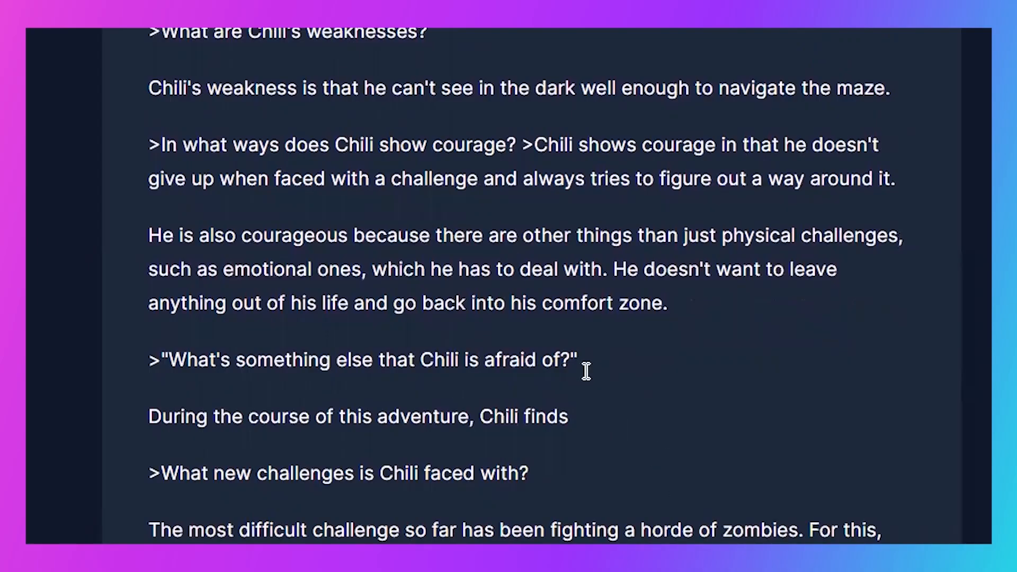
scroll(268, 177, up, 4)
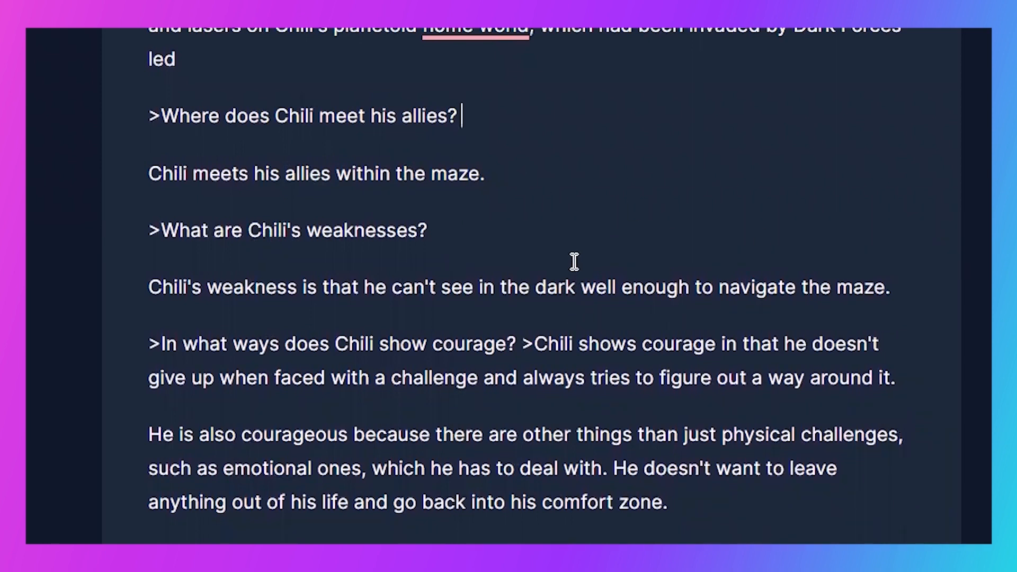
key(Return)
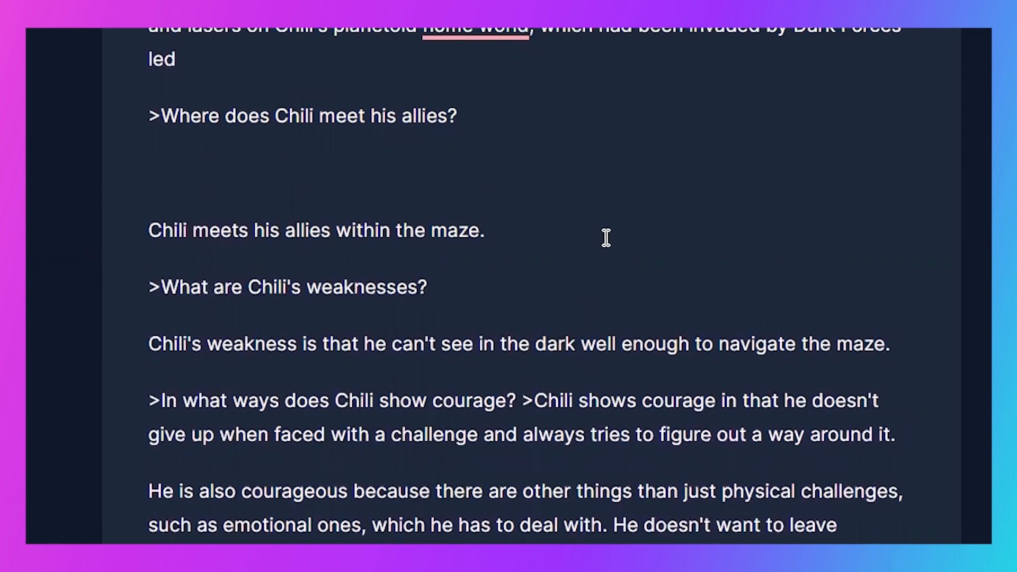
key(ctrl+z)
key(ctrl+z)
key(ctrl+z)
key(ctrl+z)
key(ctrl+z)
key(ctrl+z)
key(ctrl+z)
key(ctrl+z)
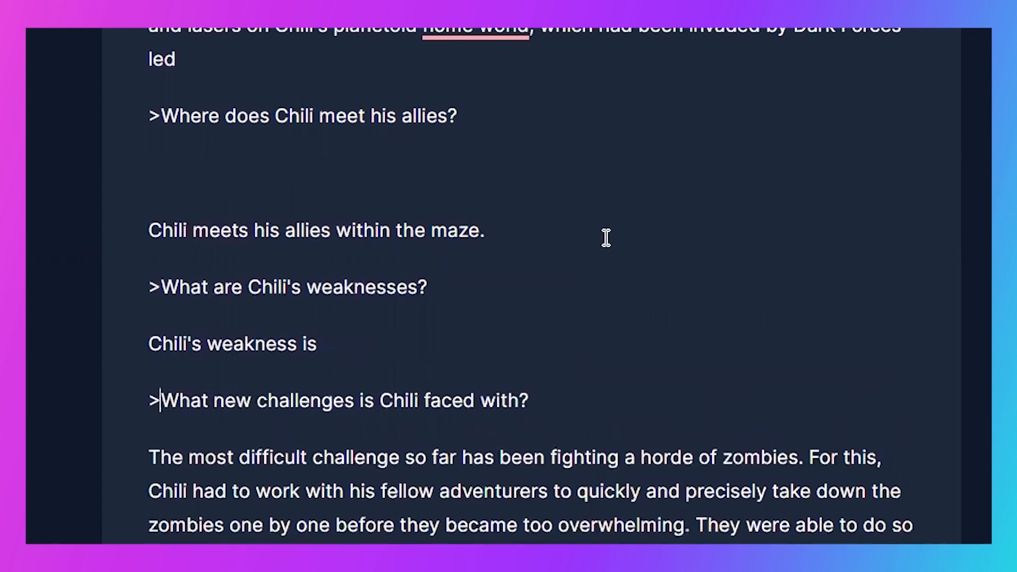
- Generate a new answer to ">Where does Chili meet his allies?" and delete the surplus text below its first paragraph
click(532, 129)
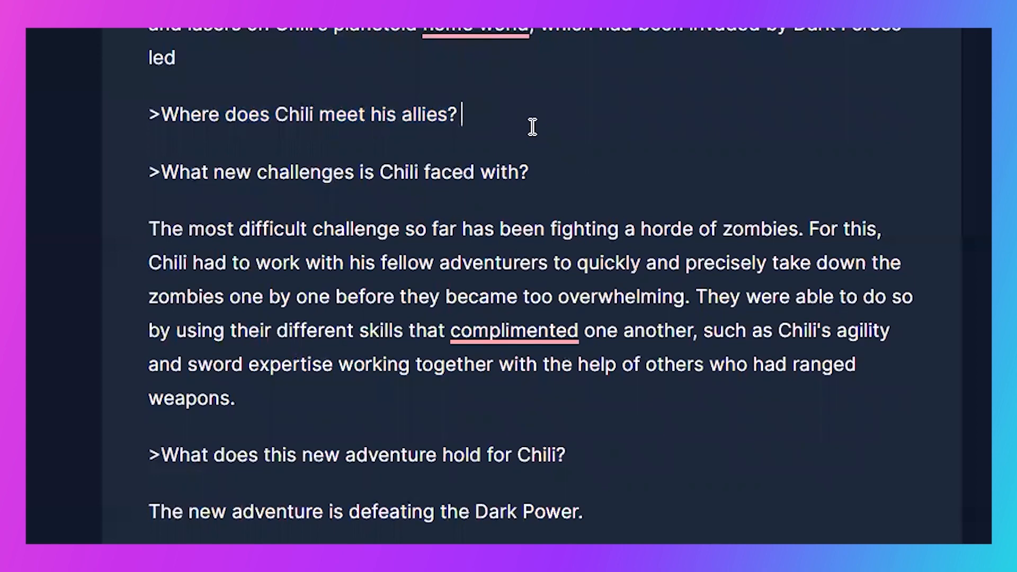
key(super+Return)
drag(609, 483, 93, 293)
key(BackSpace)
key(BackSpace)
- Insert ">Who are Chili's allies and where does he meet them?" as its own line above the "Where does Chili meet his allies?" question
click(162, 104)
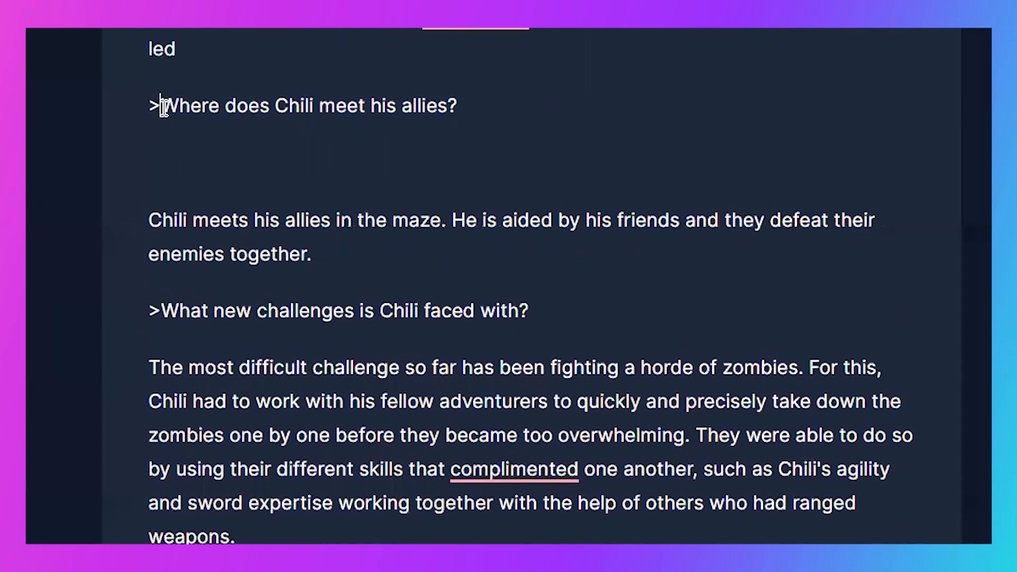
text(Who are Chil)
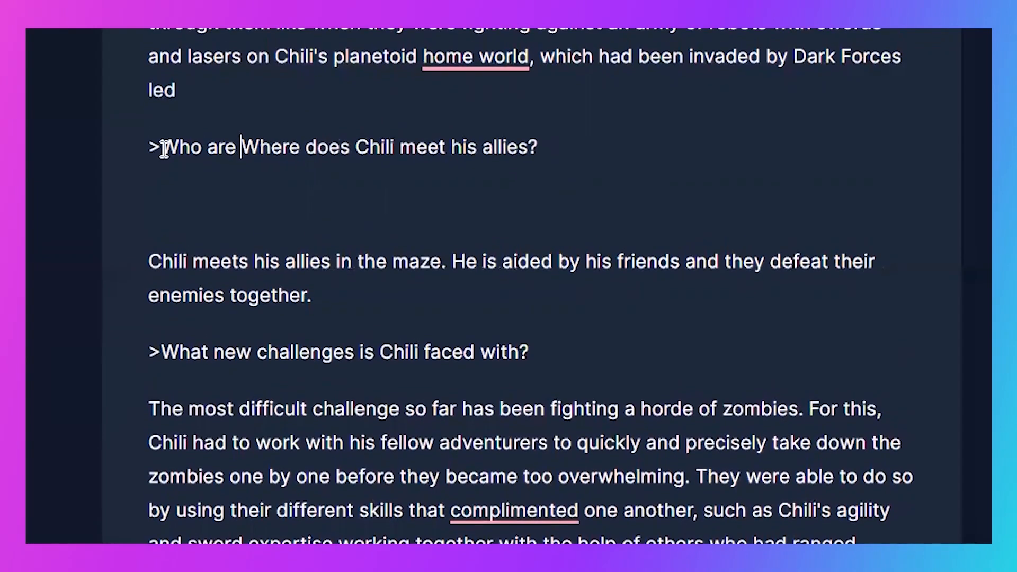
text(i's allies a)
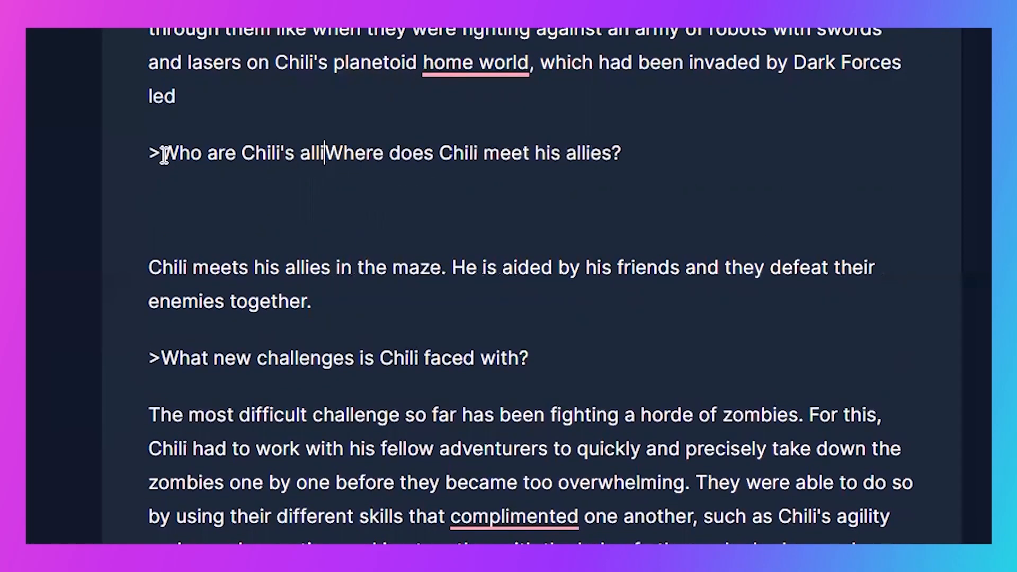
text(nd where does he m)
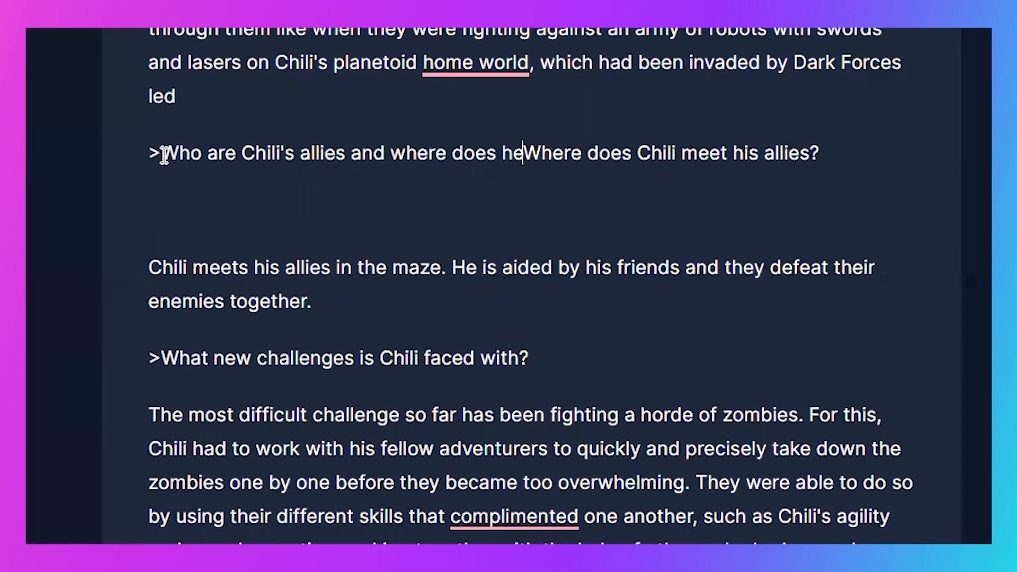
text(eet them?)
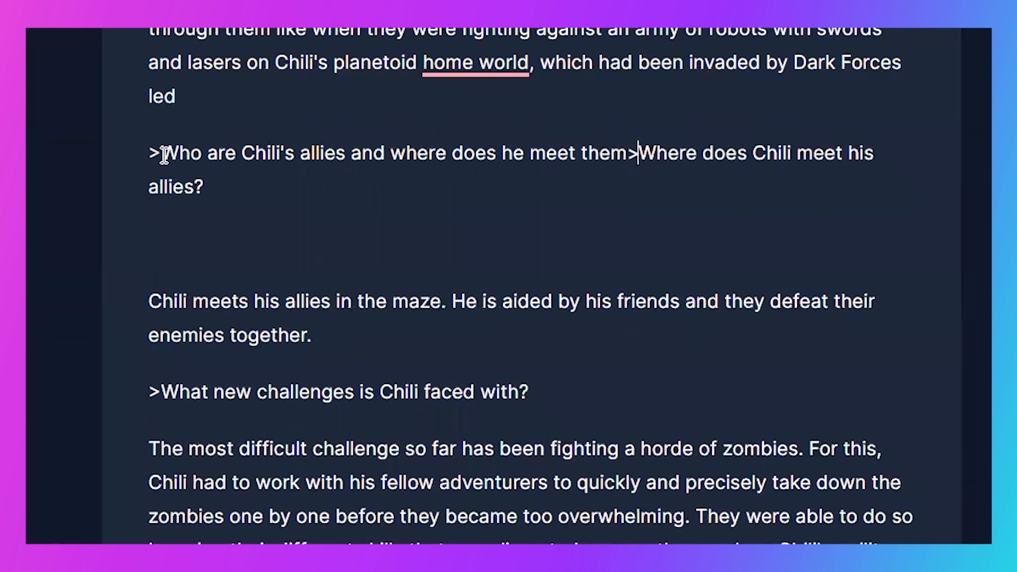
key(Return)
key(Return)
- Generate an answer to ">Who are Chili's allies and where does he meet them?" and remove the empty line above it
click(676, 147)
triple_click(676, 147)
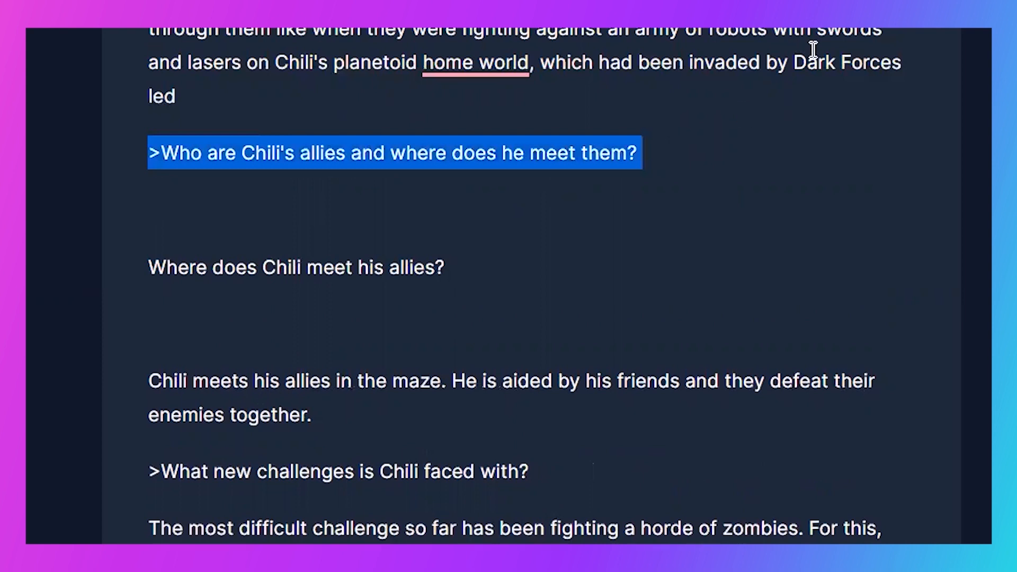
key(ctrl+Return)
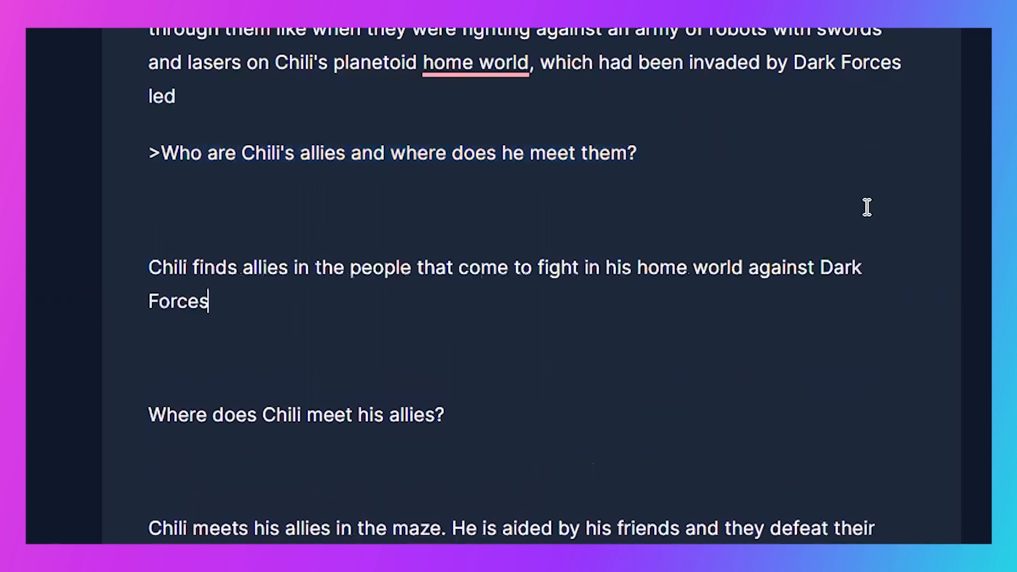
scroll(129, 304, up, 1)
scroll(129, 305, down, 2)
click(199, 159)
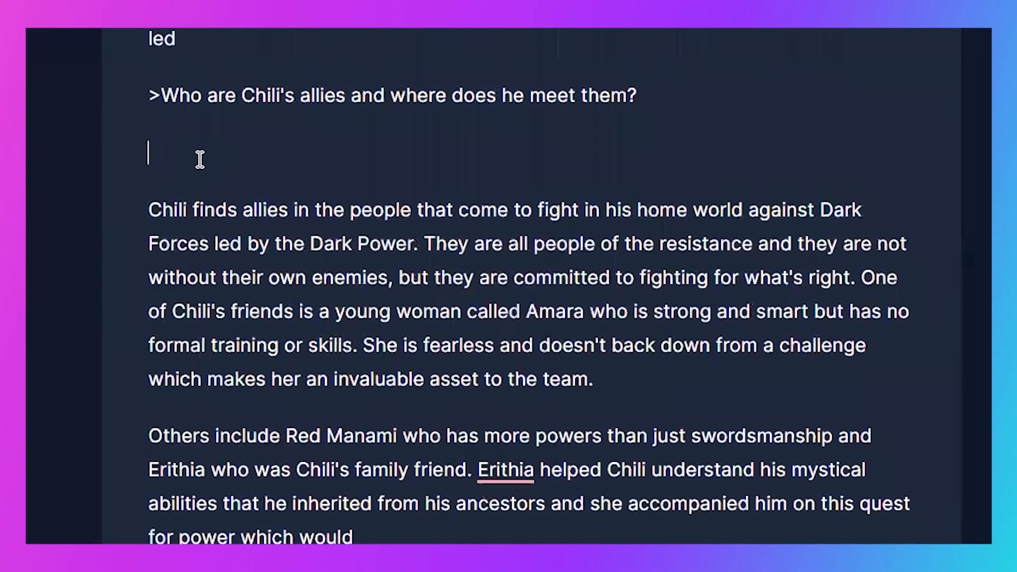
key(BackSpace)
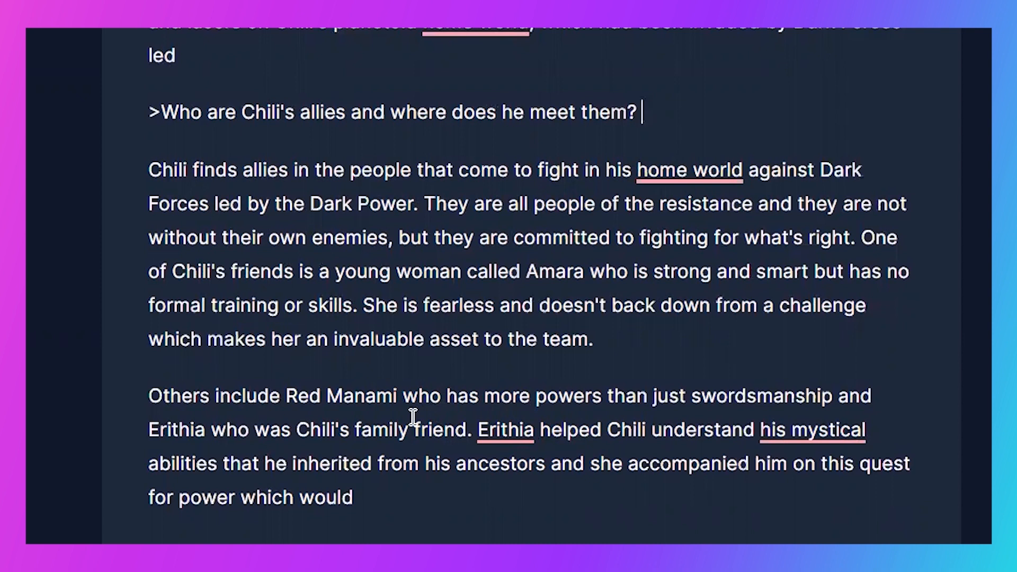
click(411, 495)
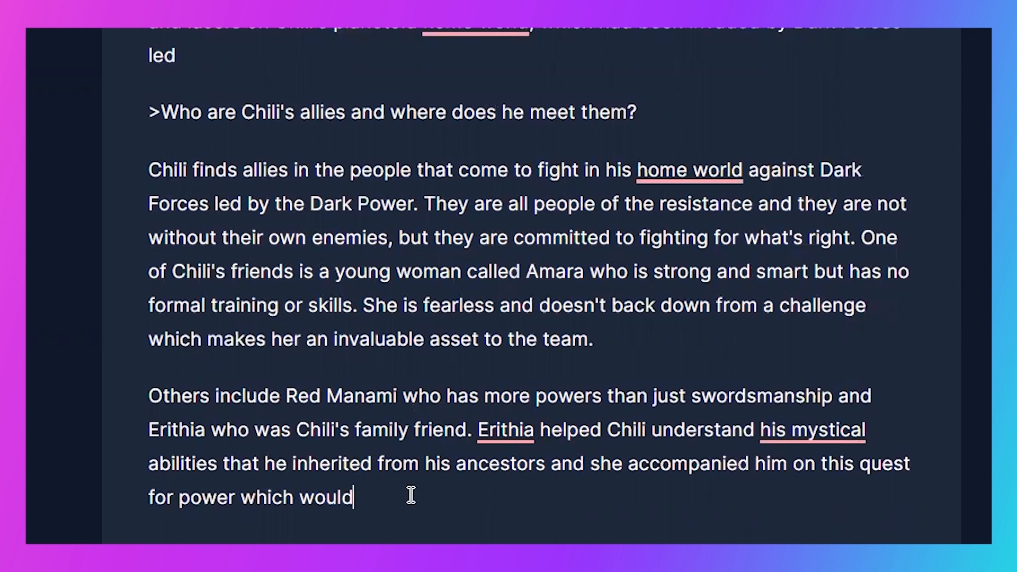
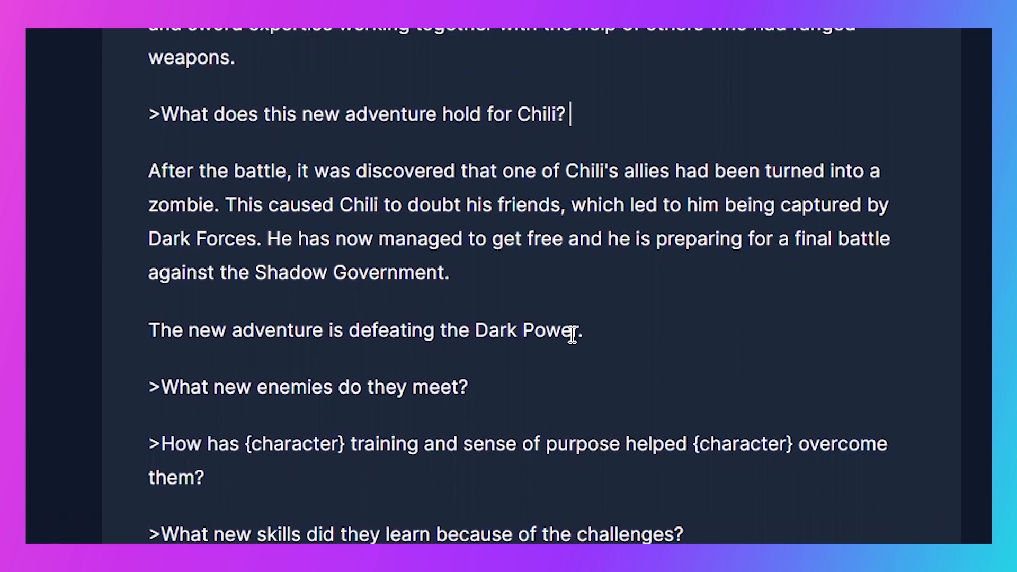
- Try generating an answer to ">What new enemies do they meet?", undo it, and generate another one
triple_click(510, 375)
key(ctrl+Return)
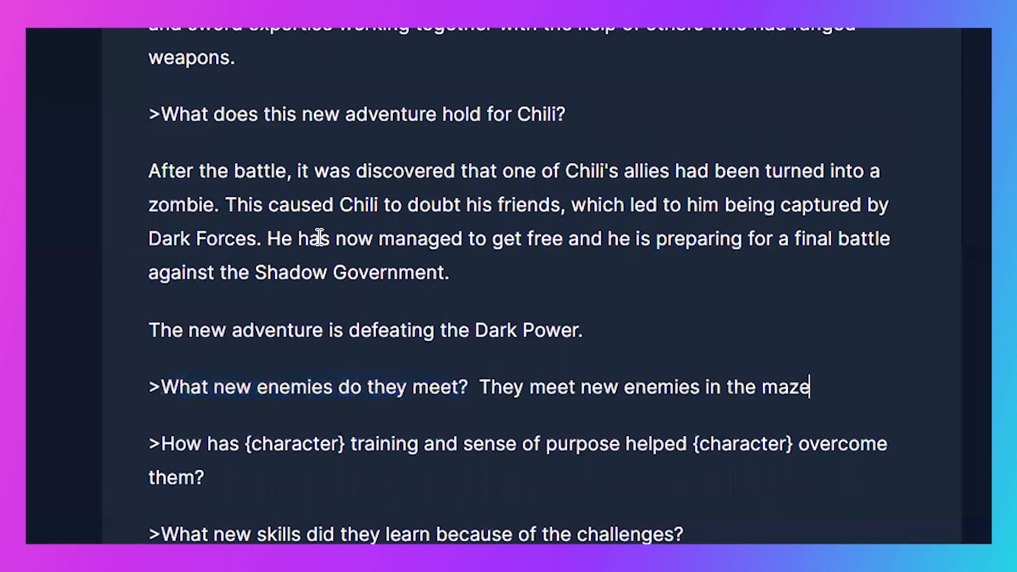
key(ctrl+z)
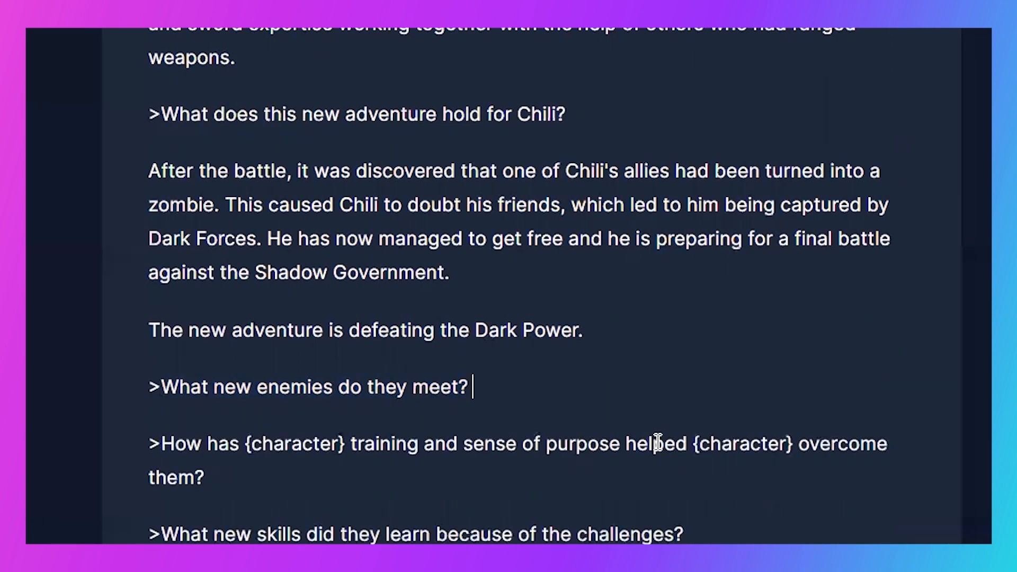
triple_click(640, 398)
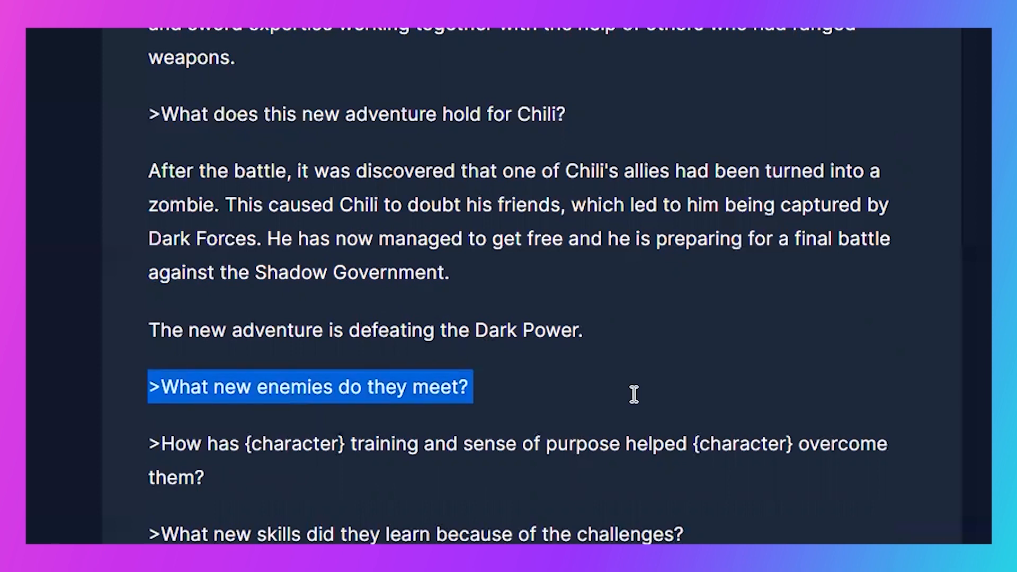
key(ctrl+Return)
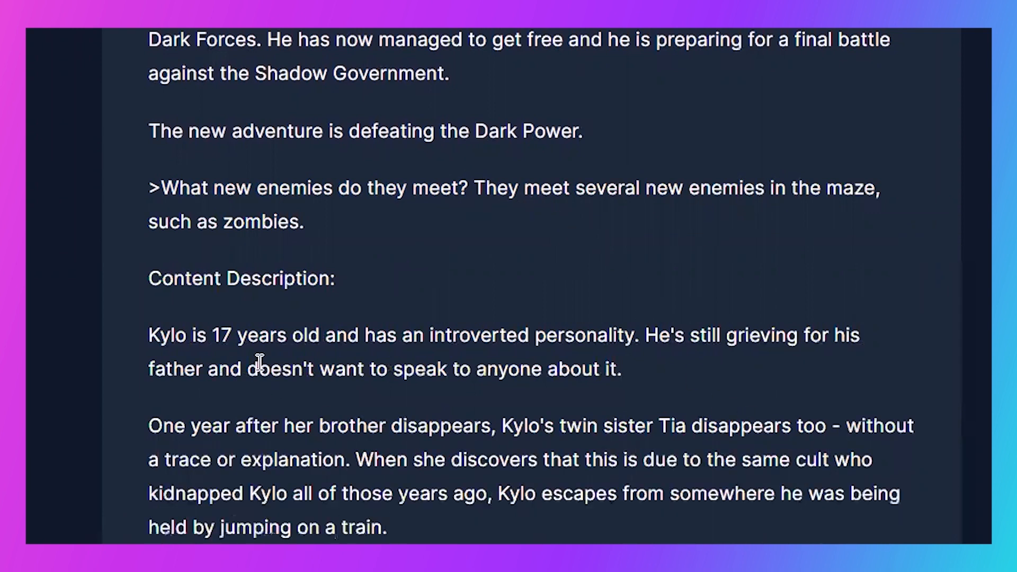
scroll(329, 299, down, 3)
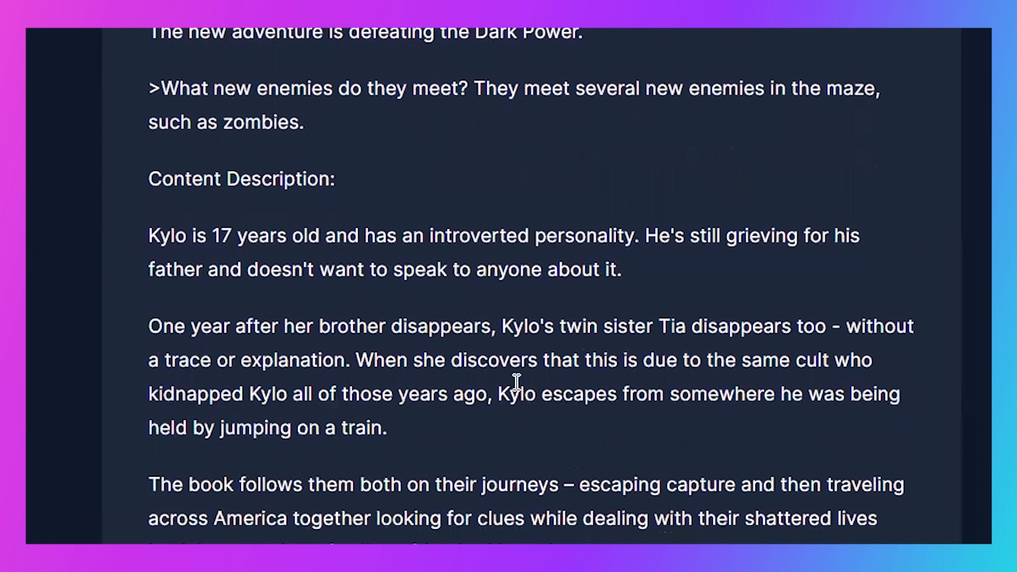
- Delete the ">What new enemies do they meet?" question together with all the generated text below it
drag(612, 543, 137, 79)
key(BackSpace)
key(BackSpace)
- Replace the two {character} placeholders in the training and sense of purpose question with "Chili's" and "Chili"
click(345, 88)
drag(344, 88, 243, 91)
text(Chili's)
drag(752, 88, 654, 82)
text(Chili)
- Generate an answer to the question about Chili's training and sense of purpose, and delete its off-topic YouTube and makeup paragraphs
click(883, 82)
key(ctrl+Return)
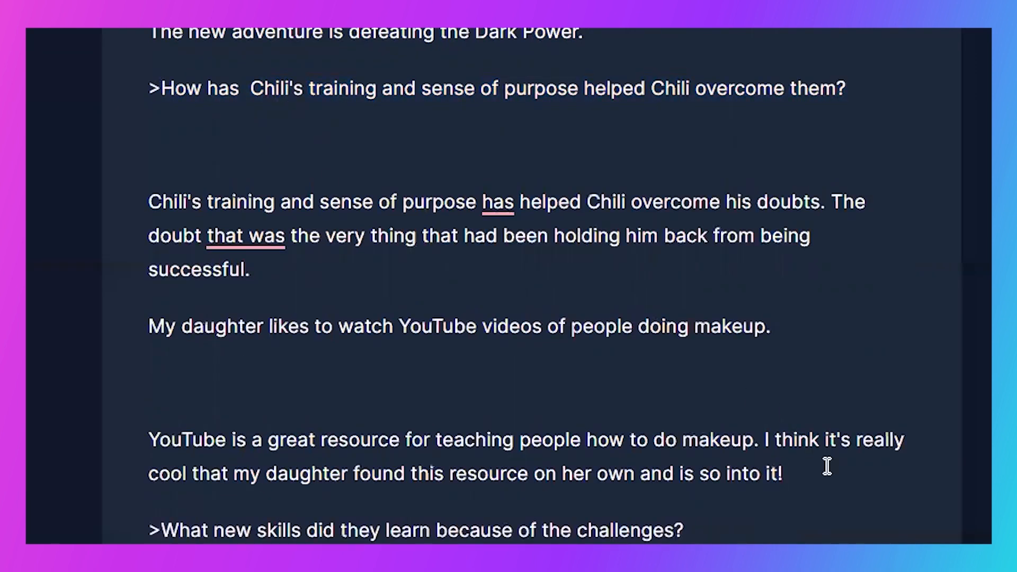
triple_click(827, 467)
key(BackSpace)
triple_click(558, 326)
key(BackSpace)
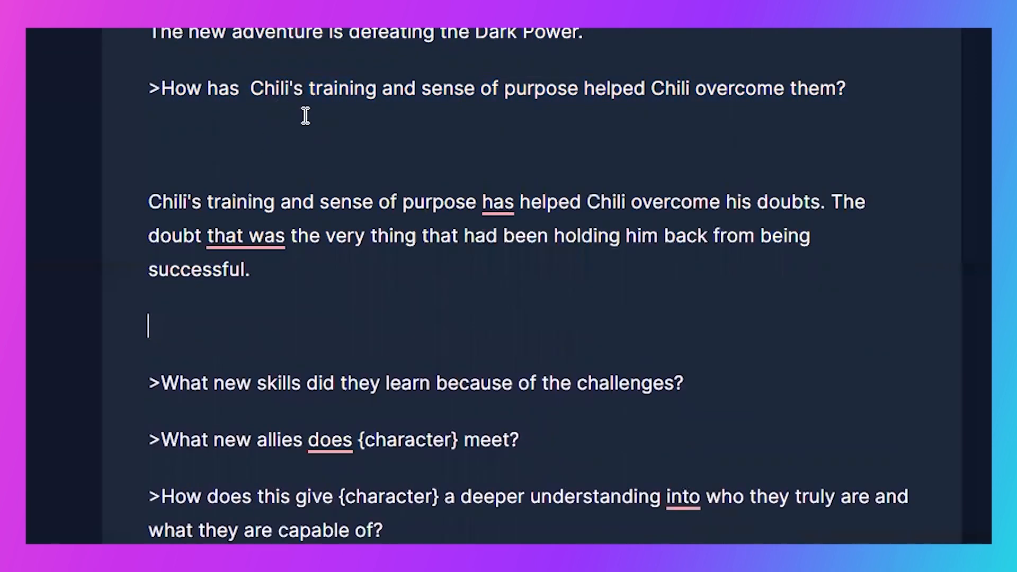
- Try removing the extra space in the training question and the empty line below it, and undo the deletions
click(248, 87)
key(BackSpace)
click(264, 169)
key(BackSpace)
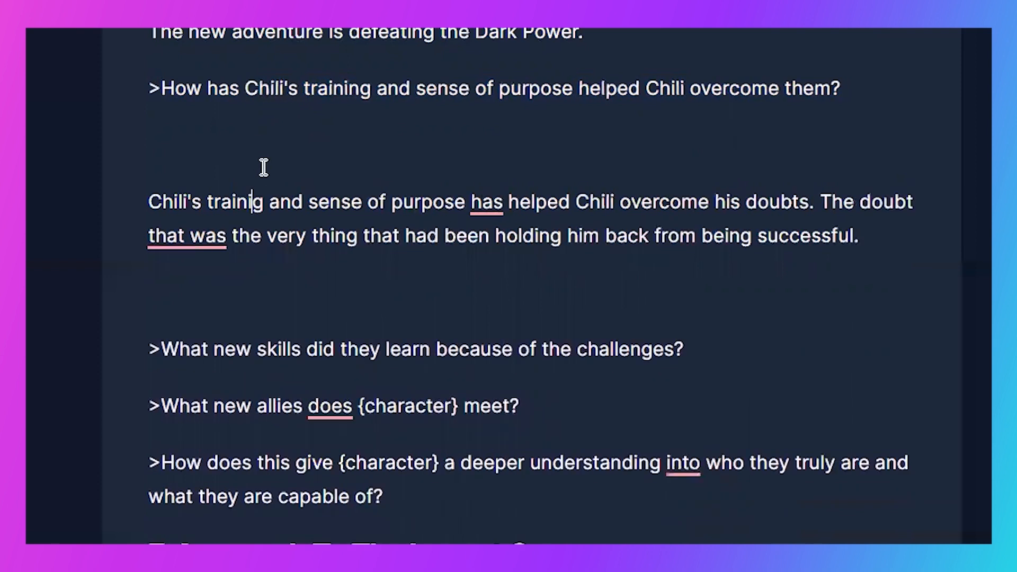
key(BackSpace)
key(BackSpace)
key(ctrl+z)
key(ctrl+z)
key(ctrl+z)
- Remove the empty lines above and below the training answer and the extra space before "Chili's" in its question
click(296, 139)
key(BackSpace)
click(409, 199)
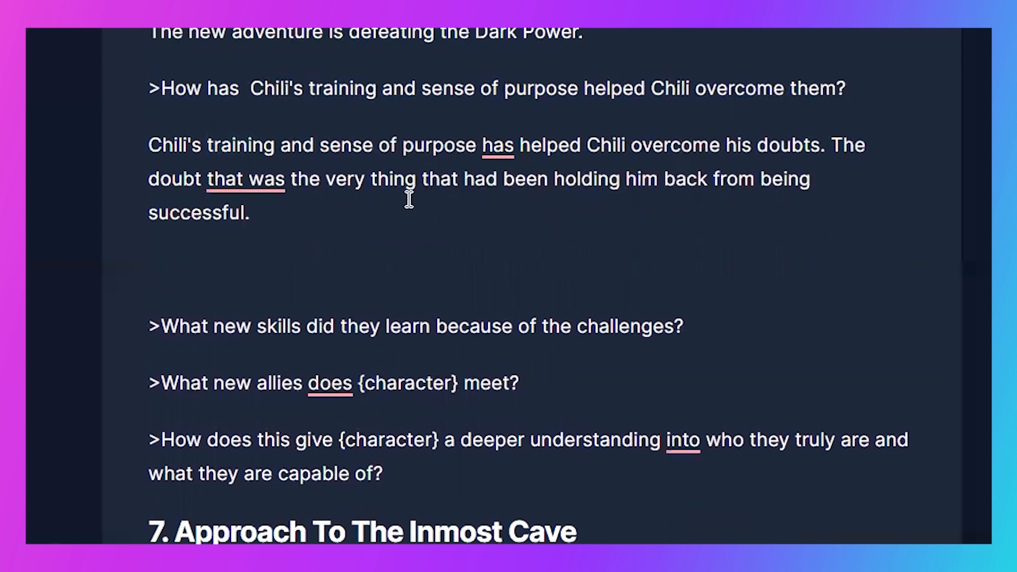
click(245, 96)
key(BackSpace)
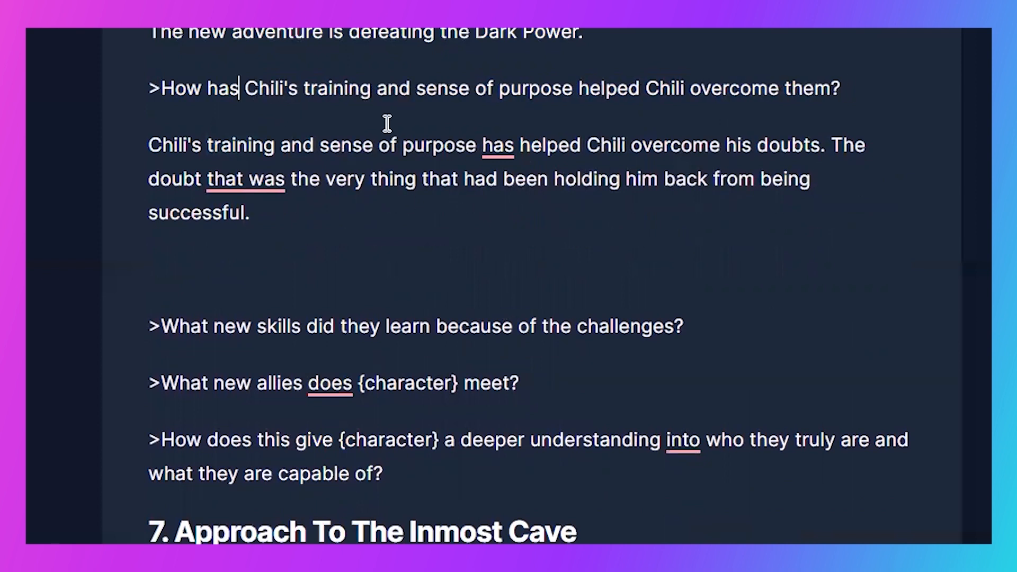
click(413, 277)
key(BackSpace)
click(755, 279)
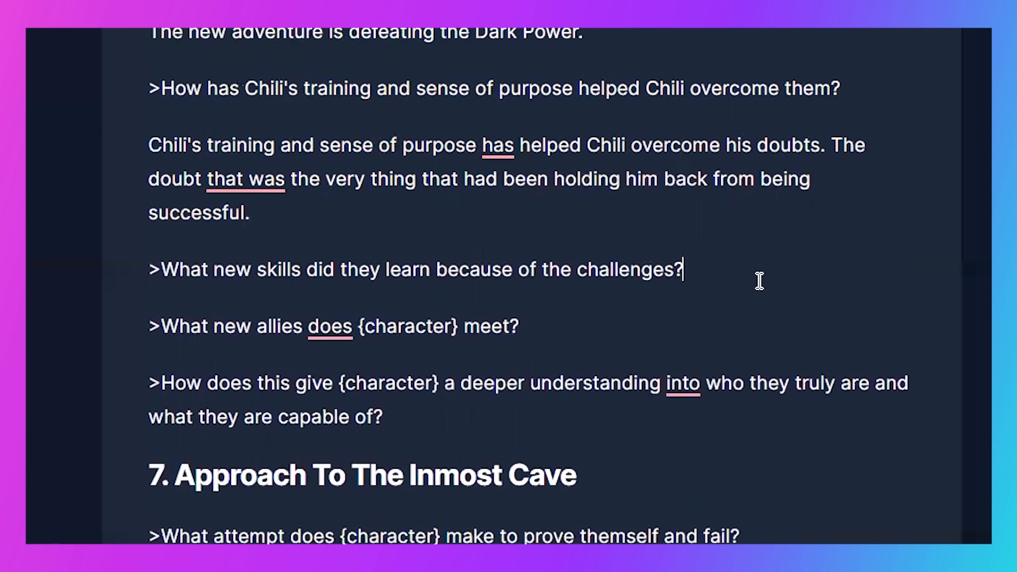
- Replace "they" with "Chili" in the question about new skills learned because of the challenges
double_click(352, 271)
text(Chili)
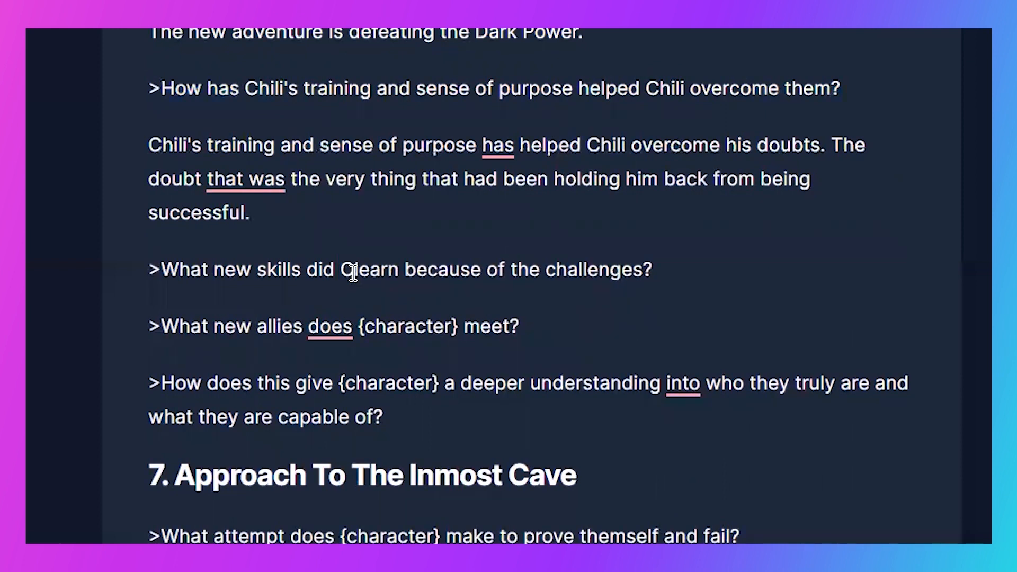
click(730, 273)
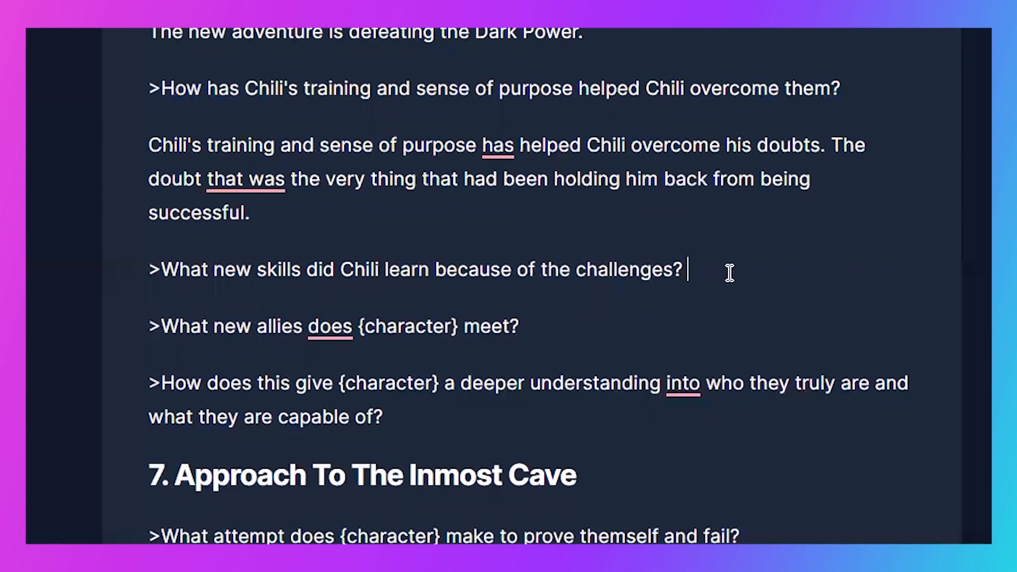
- Generate an answer to ">What new skills did Chili learn because of the challenges?" and delete the repeated question line above it
triple_click(730, 273)
key(ctrl+Return)
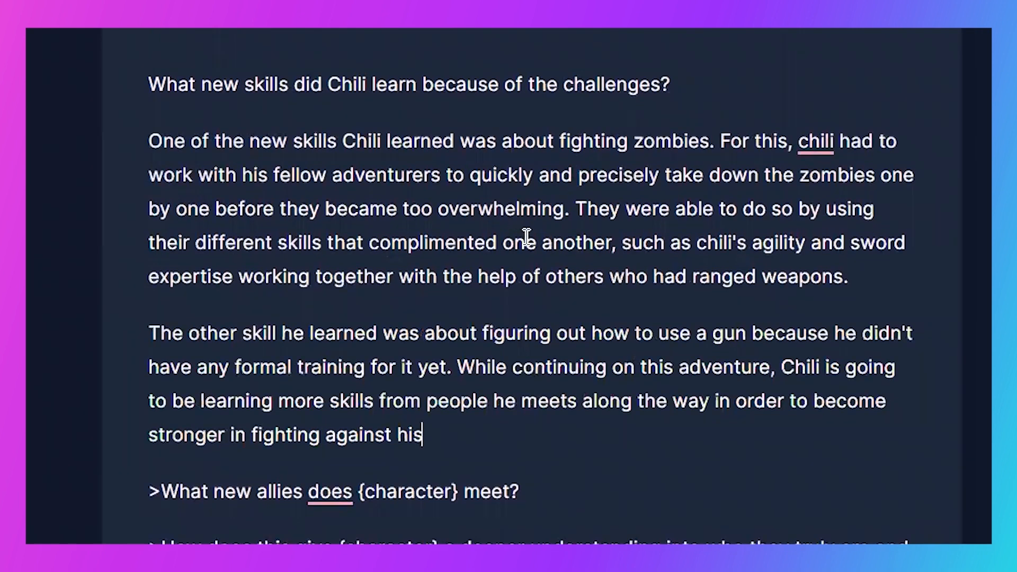
triple_click(368, 77)
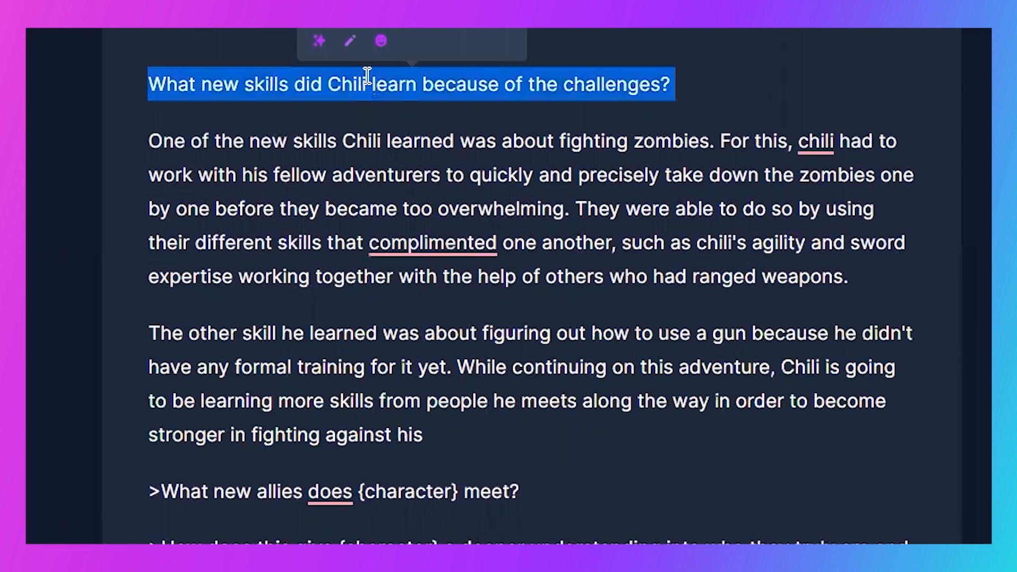
key(BackSpace)
key(BackSpace)
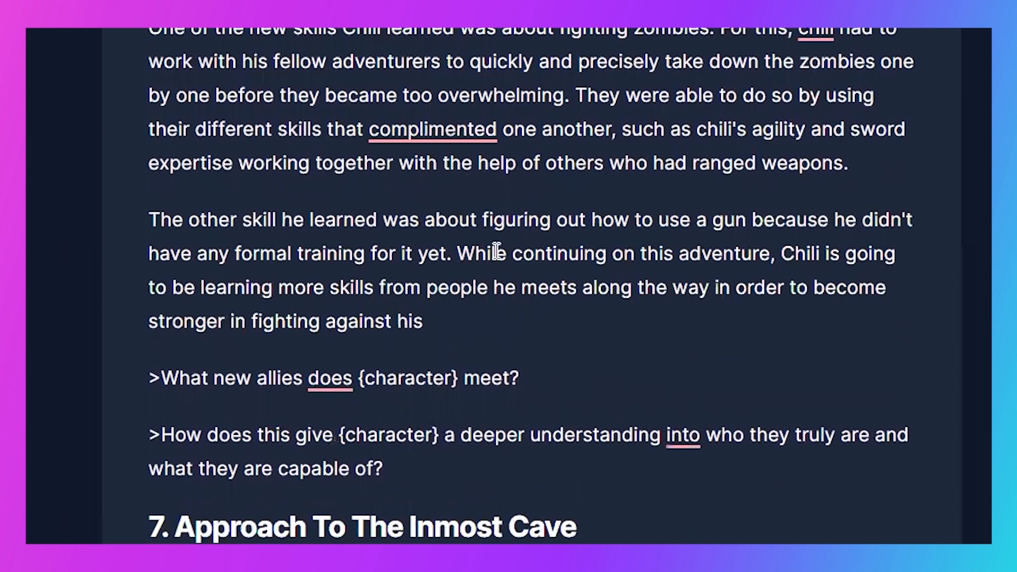
- Continue the generated text after "stronger in fighting against his" and remove the blank line left at its end
click(466, 324)
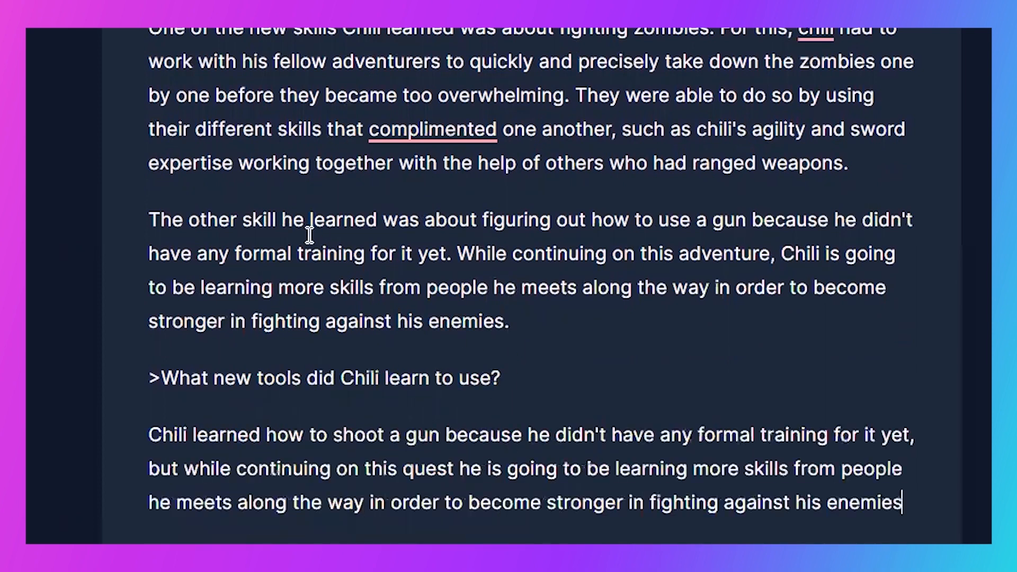
key(BackSpace)
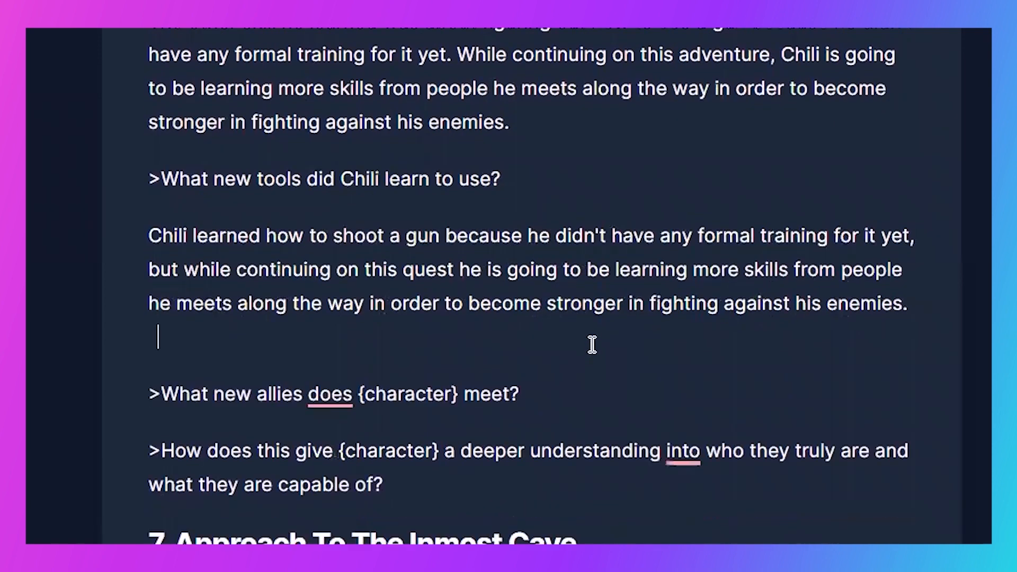
key(BackSpace)
key(BackSpace)
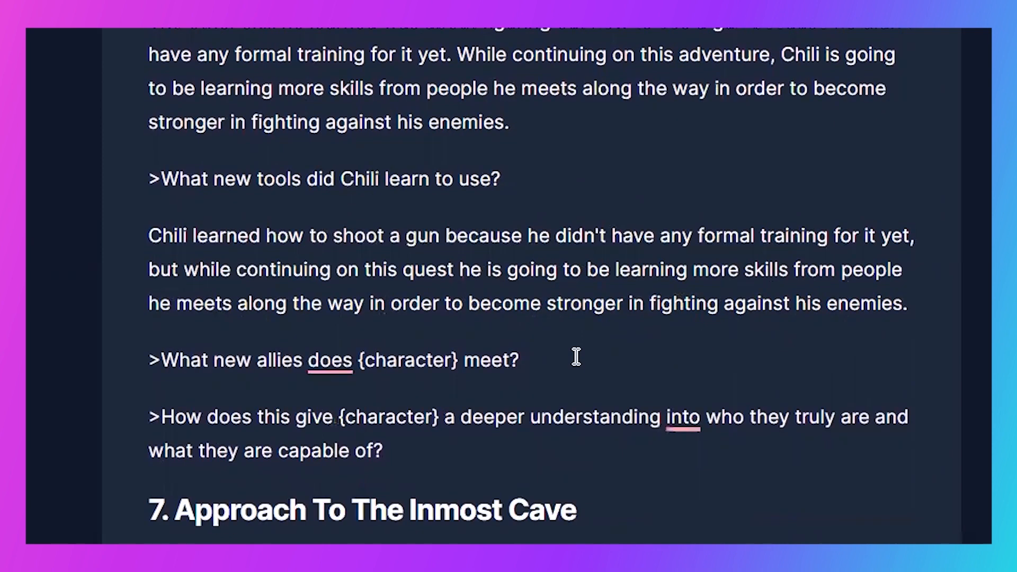
- Replace {character} with "Chili" in the new allies question and generate an answer to it
double_click(458, 359)
text(CX)
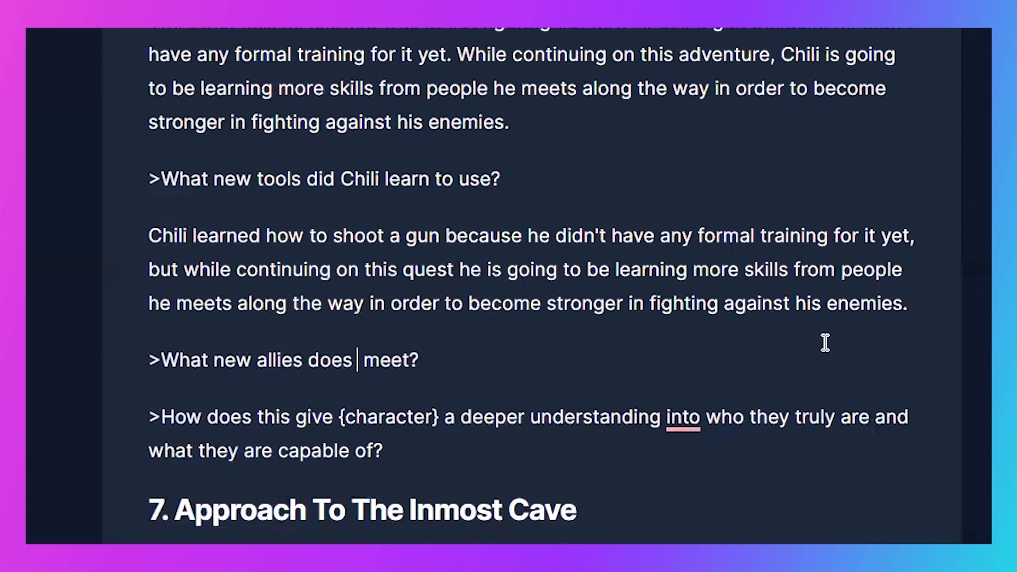
key(BackSpace)
text(hili)
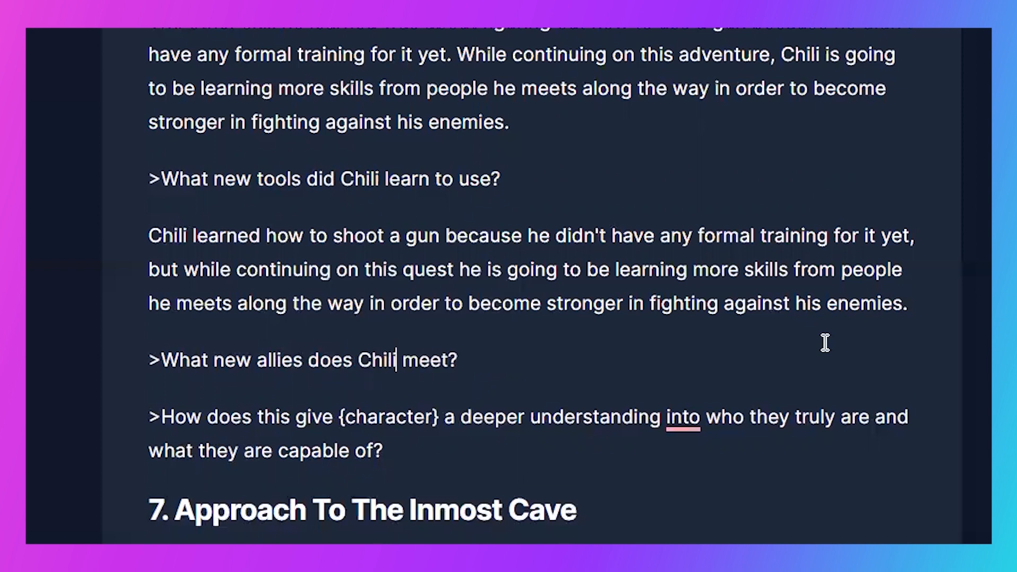
click(608, 355)
key(super+Return)
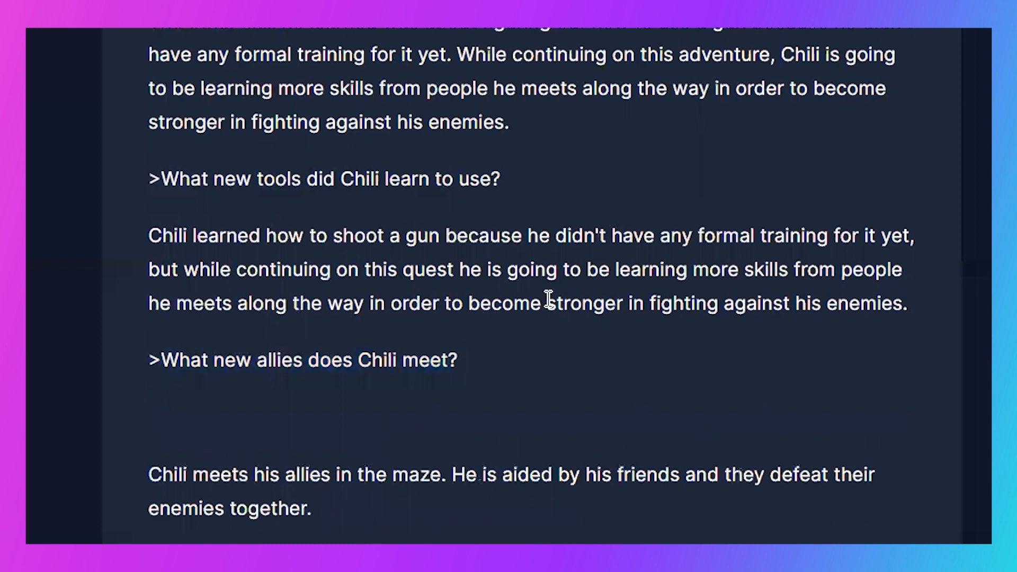
scroll(549, 300, down, 4)
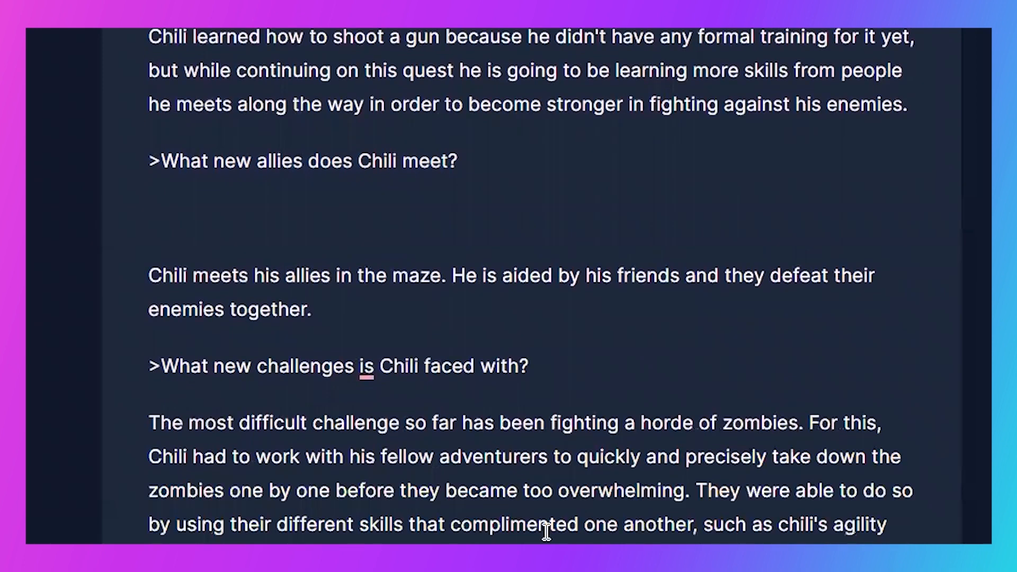
scroll(479, 539, down, 3)
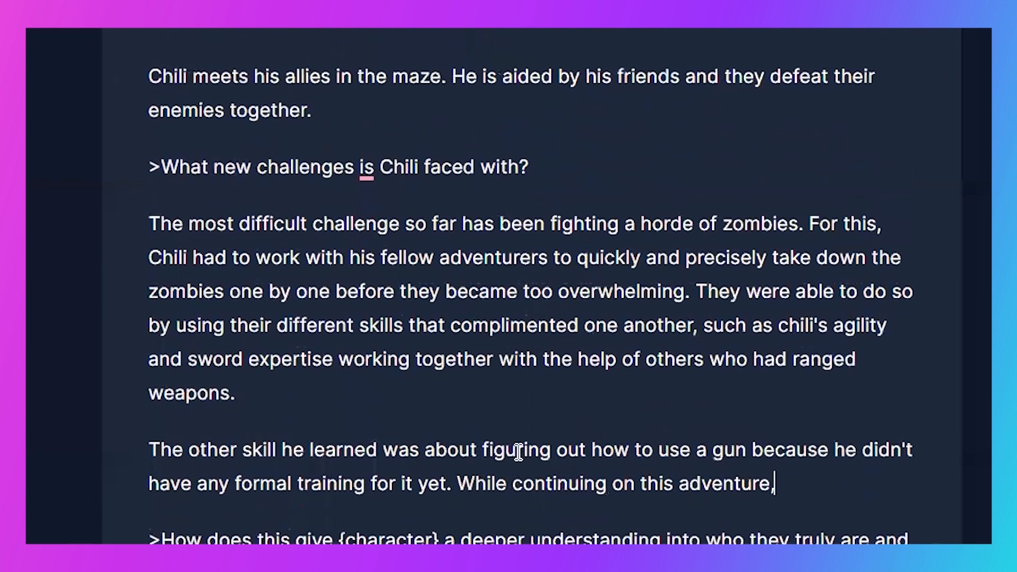
- Delete the ">What new allies does Chili meet?" question together with all the generated text below it
drag(804, 482, 98, 33)
click(98, 33)
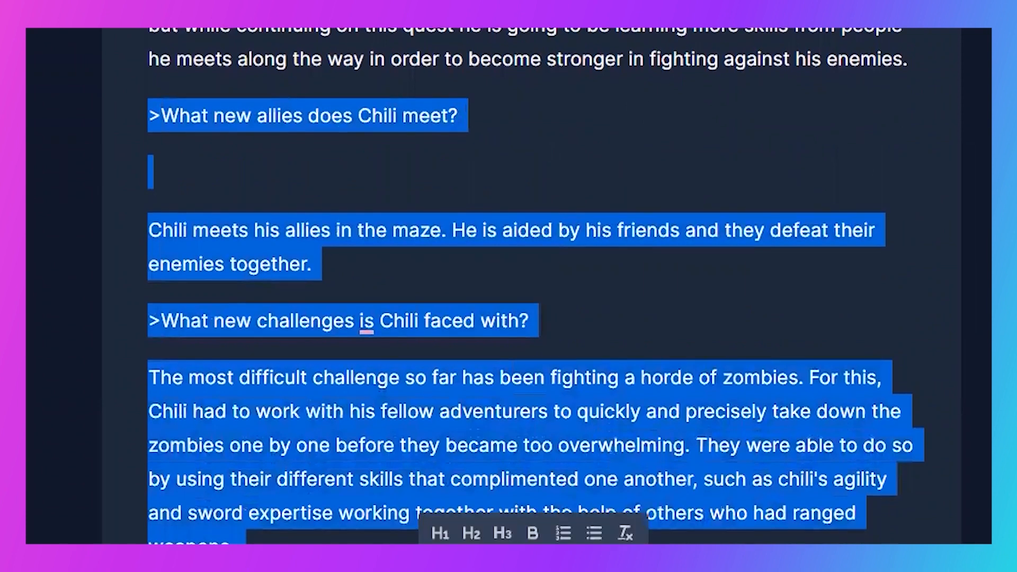
key(BackSpace)
- Replace {character} with "Chili" in the deeper understanding question and generate an answer to it
double_click(427, 116)
text(Chili)
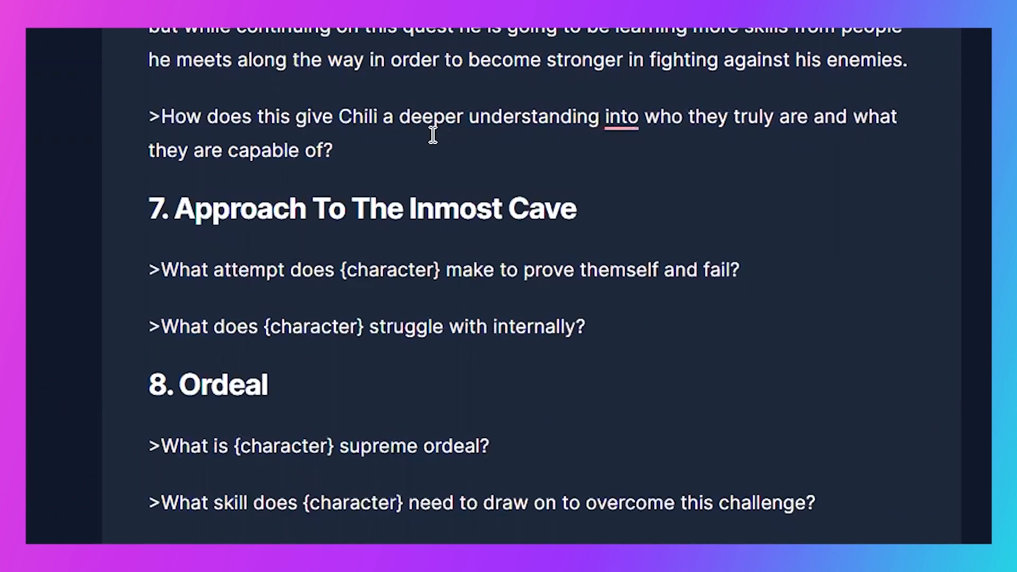
key(ctrl+Return)
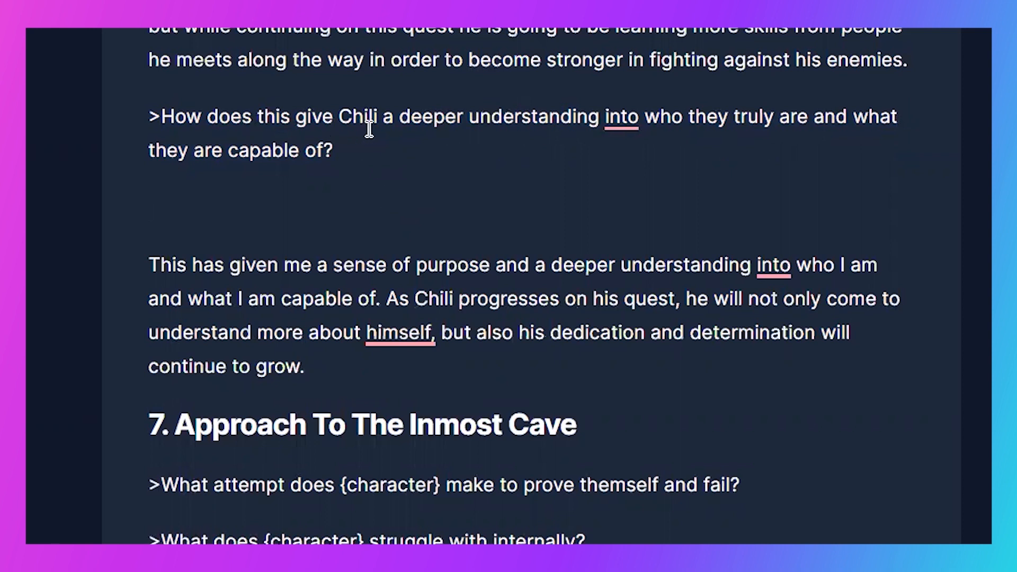
- Reword the end of the deeper understanding question to "who he truly is and what he is capable of?"
double_click(712, 118)
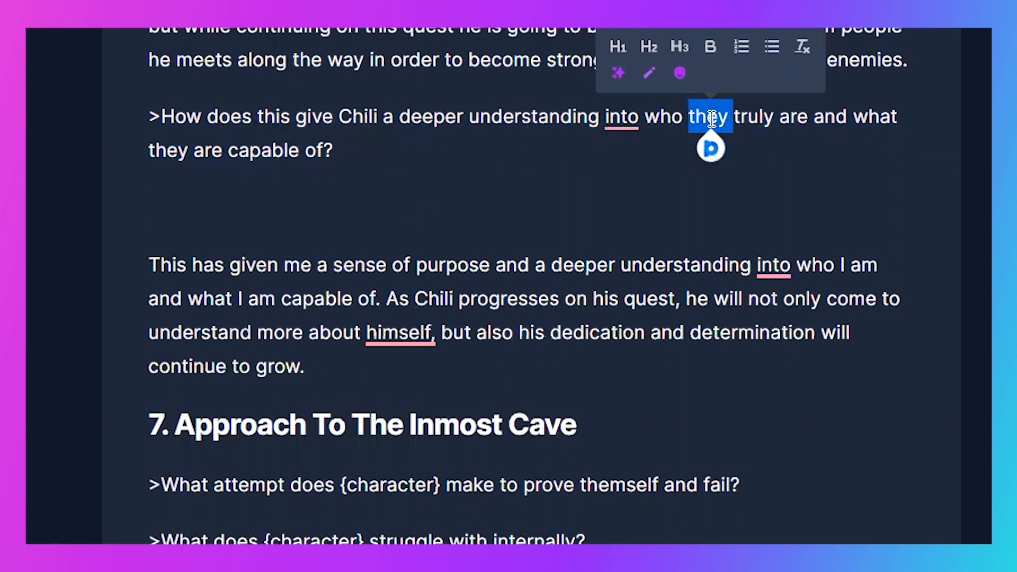
text(he)
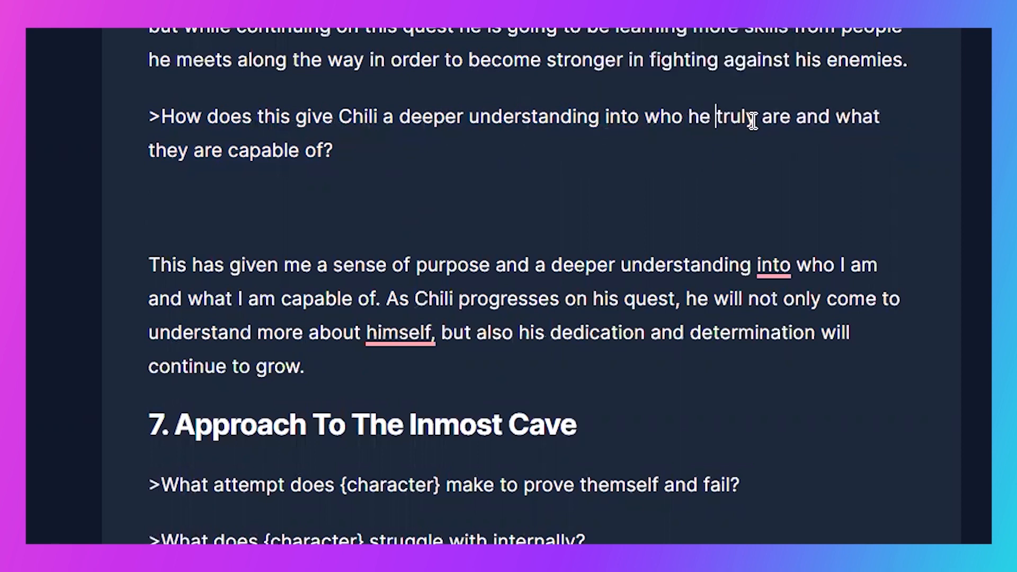
double_click(773, 116)
key(BackSpace)
text(is)
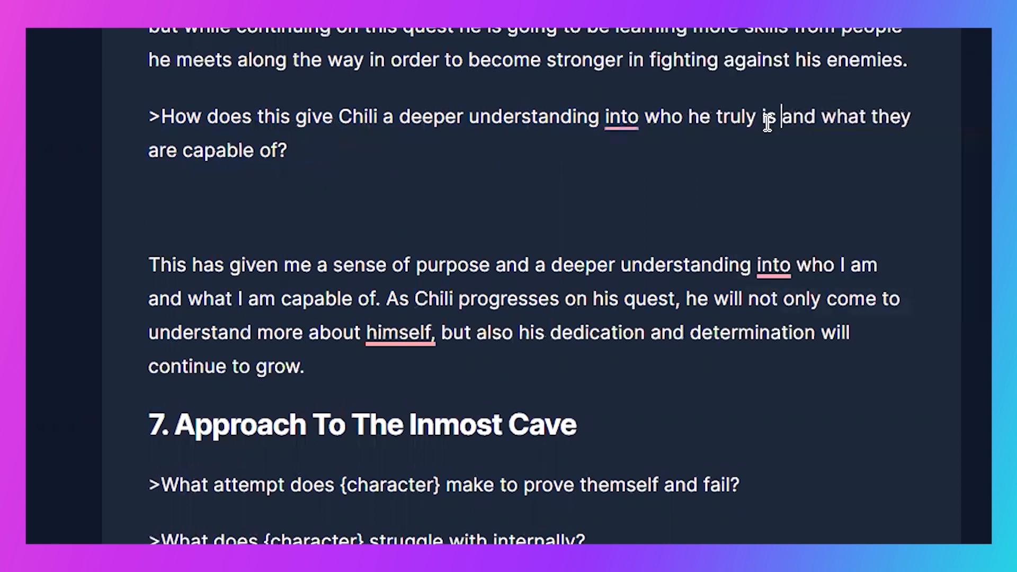
double_click(892, 113)
text(he is)
key(Delete)
key(Delete)
key(Delete)
key(Delete)
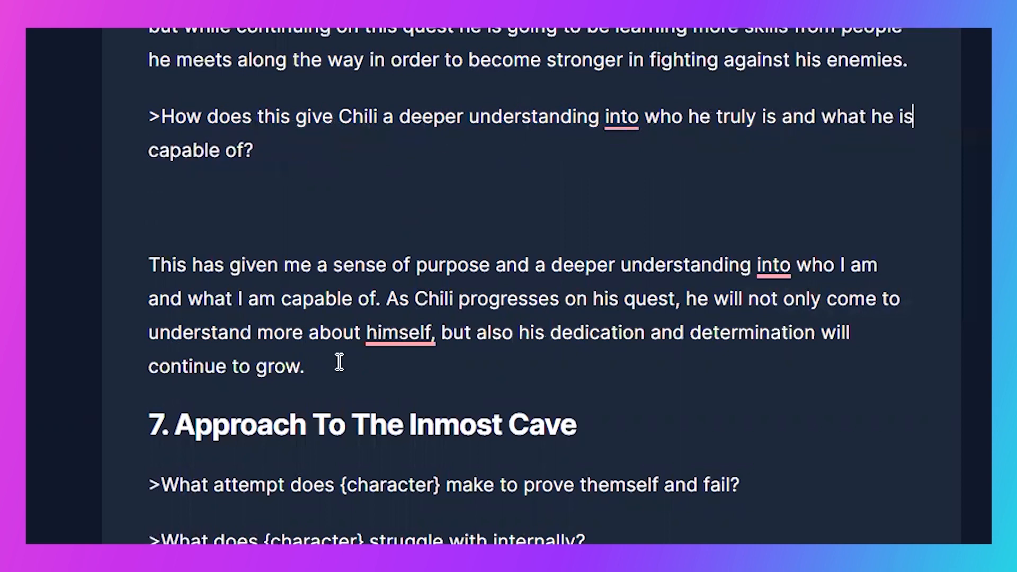
- Delete the first-person answer below the deeper understanding question and generate a new one from the reworded question
drag(336, 359, 279, 156)
key(BackSpace)
key(Return)
triple_click(282, 157)
key(super+Return)
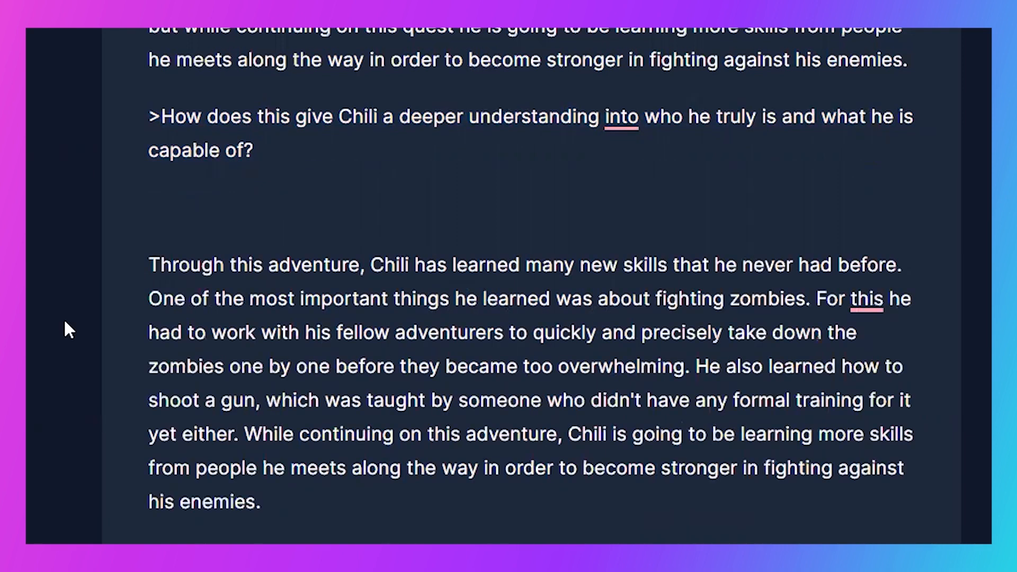
- Generate two more answers to the deeper understanding question and select "the only thing holding him back from being successful was himself" in the newest
triple_click(442, 139)
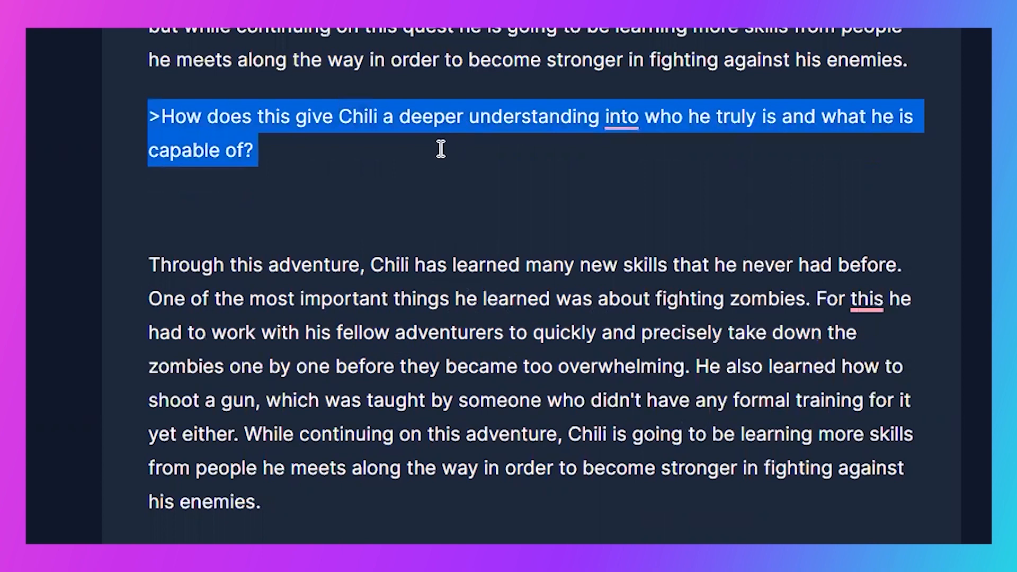
key(ctrl+Return)
click(338, 155)
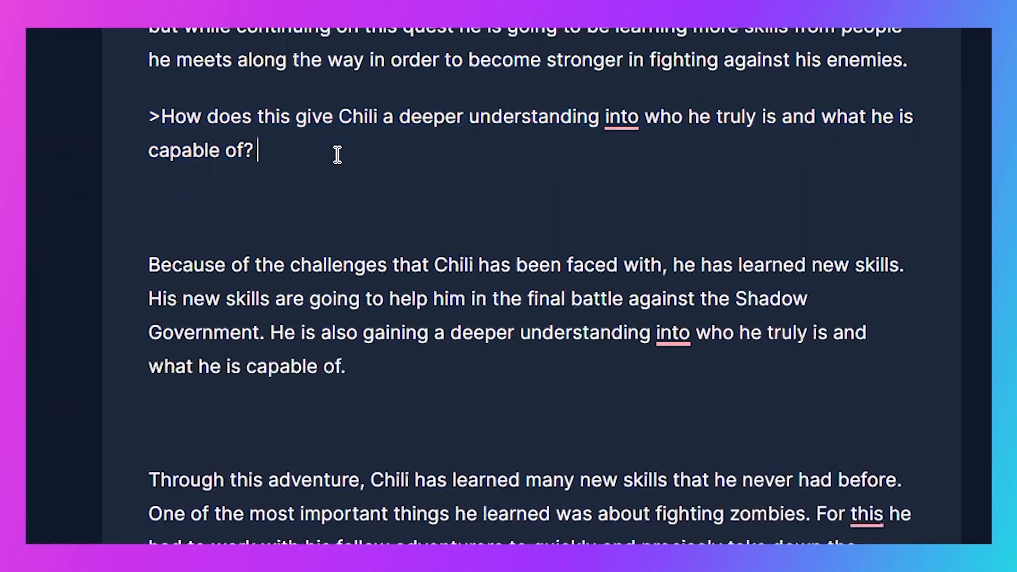
triple_click(337, 155)
key(ctrl+Return)
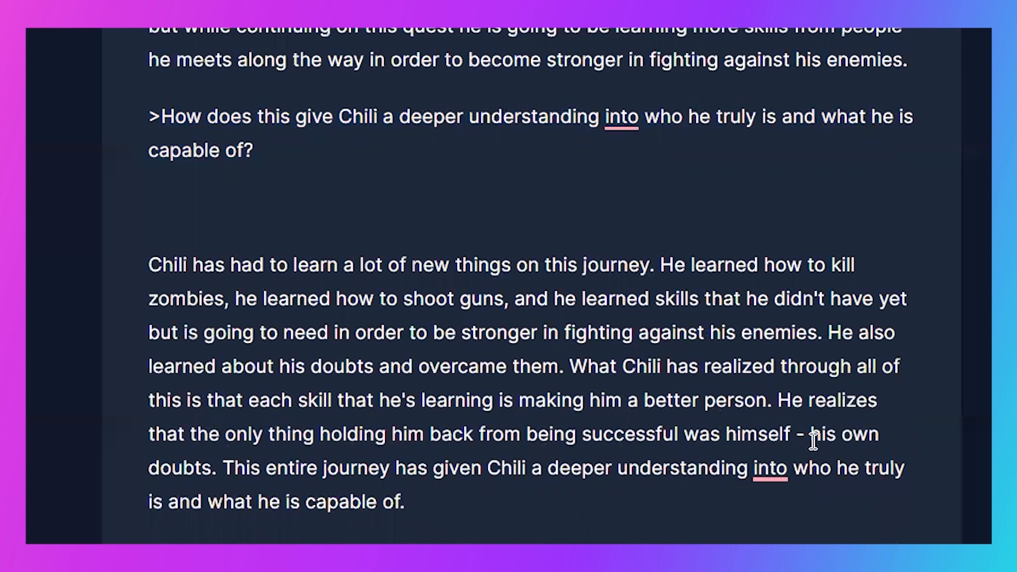
drag(791, 432, 190, 435)
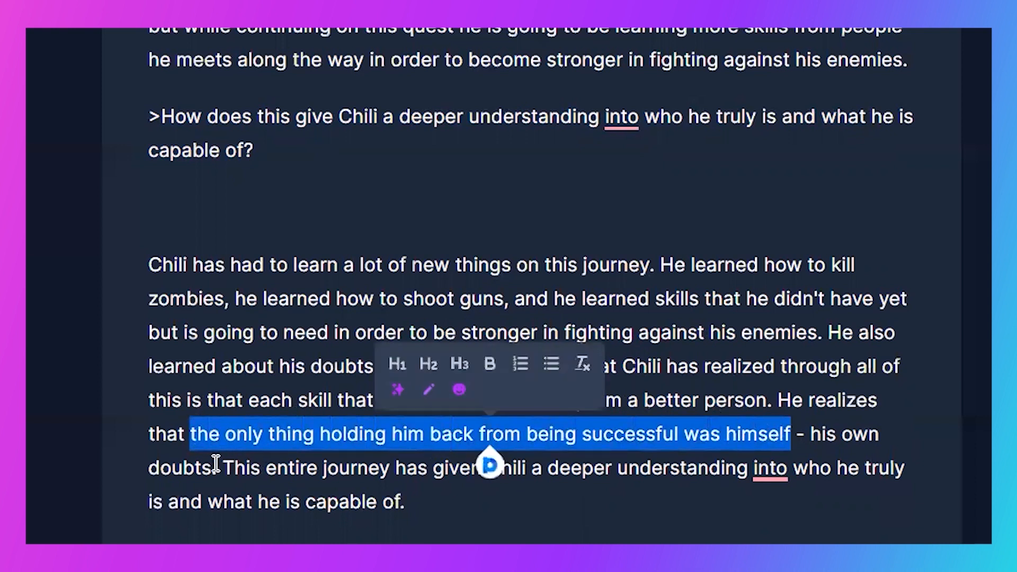
- Delete the older answer starting "Through this adventure, Chili has learned many new skills" and the blank lines above section 7
click(435, 543)
drag(151, 570, 530, 571)
scroll(530, 287, down, 3)
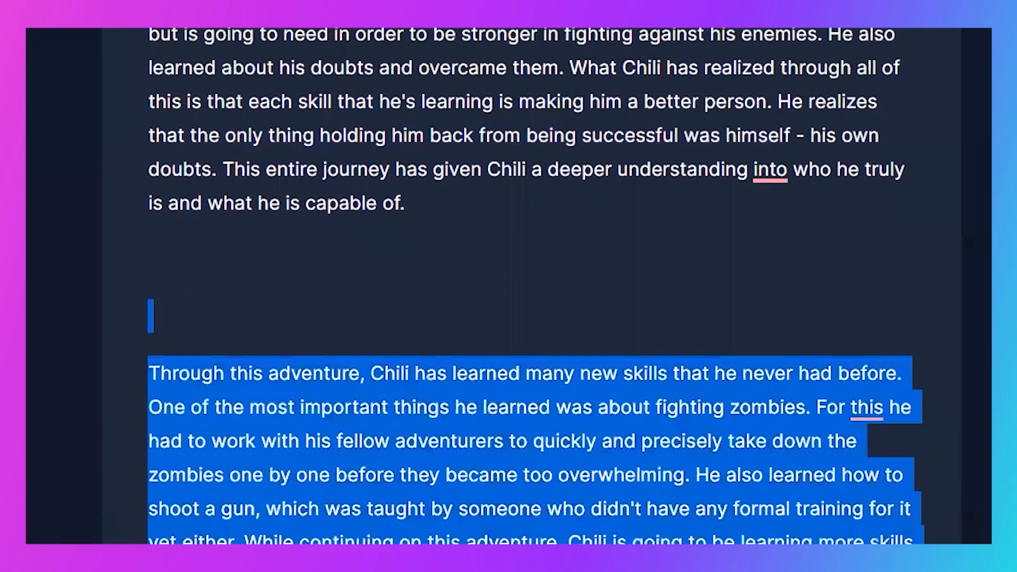
key(BackSpace)
key(BackSpace)
key(BackSpace)
key(BackSpace)
key(BackSpace)
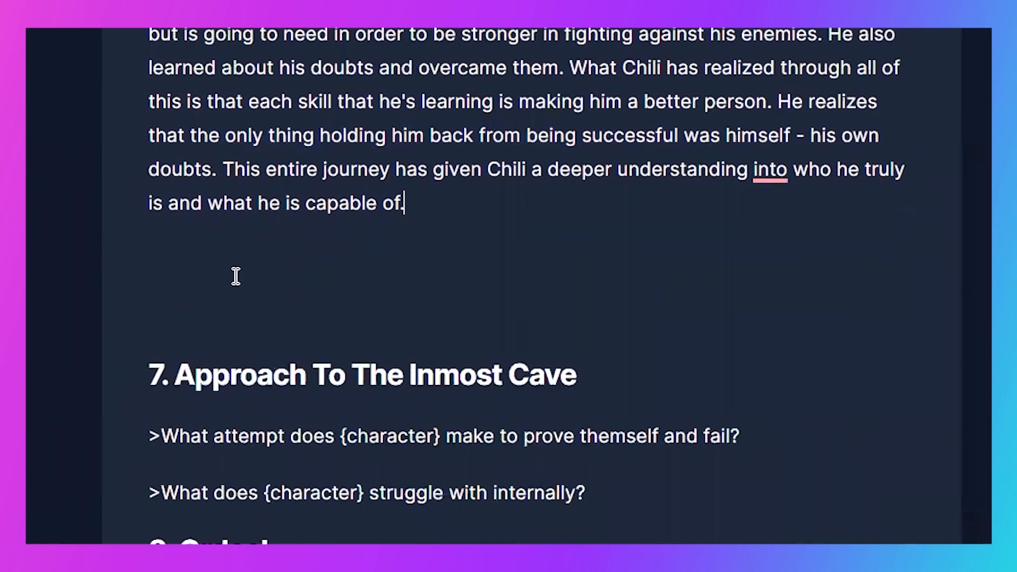
- Replace {character} with "Chili" in section 7's failed attempt question and generate an answer to it
drag(439, 322, 341, 321)
text(Chili)
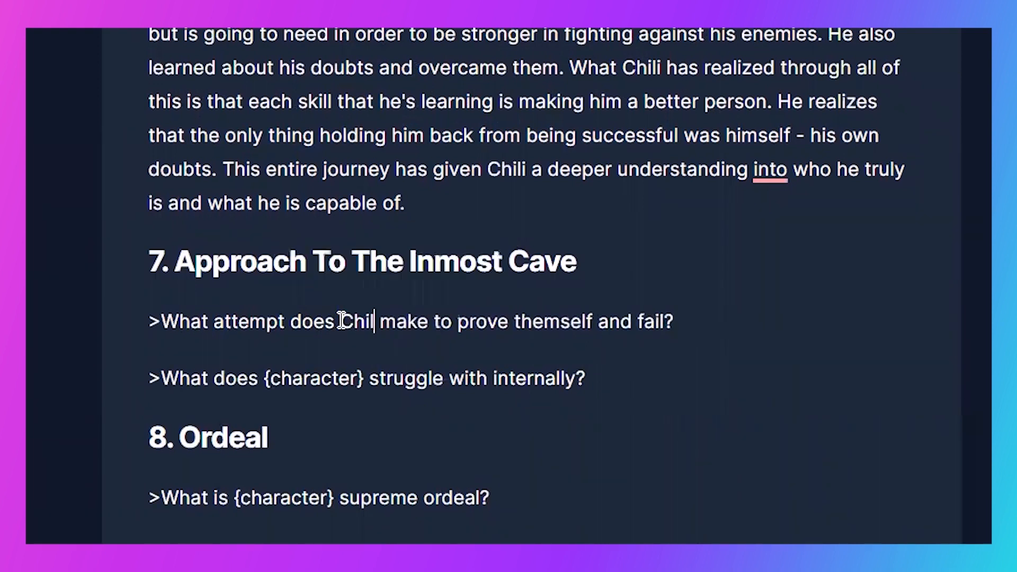
key(super+Return)
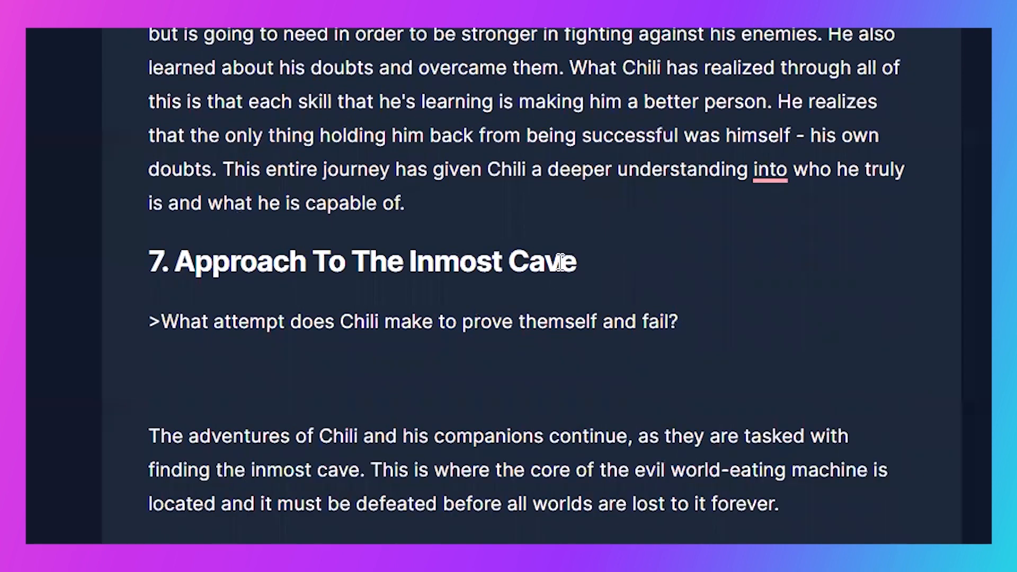
scroll(557, 258, down, 4)
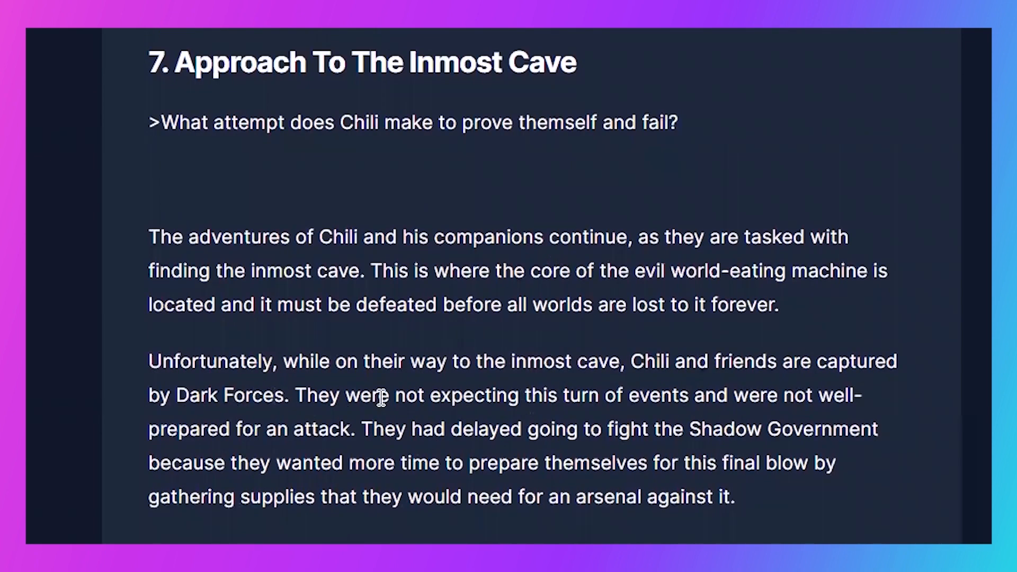
- Remove the blank line below the failed attempt question and generate more text from the unfinished end of its answer
click(341, 192)
key(BackSpace)
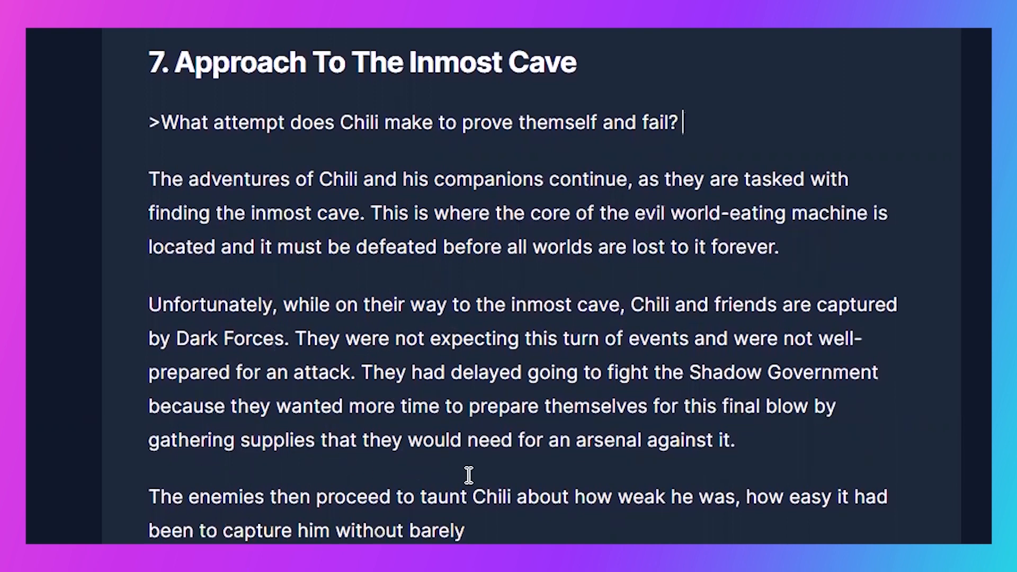
click(501, 527)
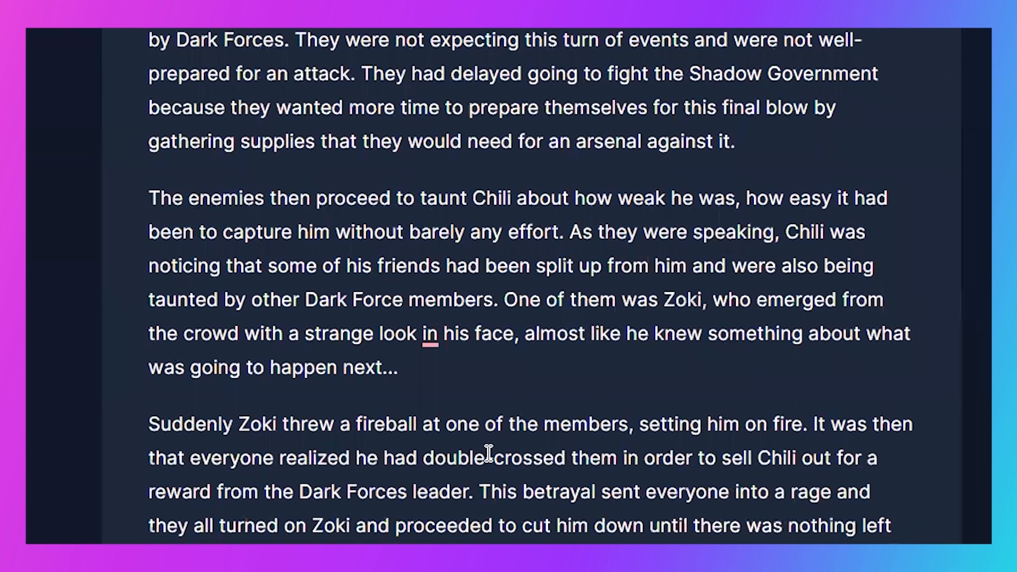
scroll(489, 456, down, 2)
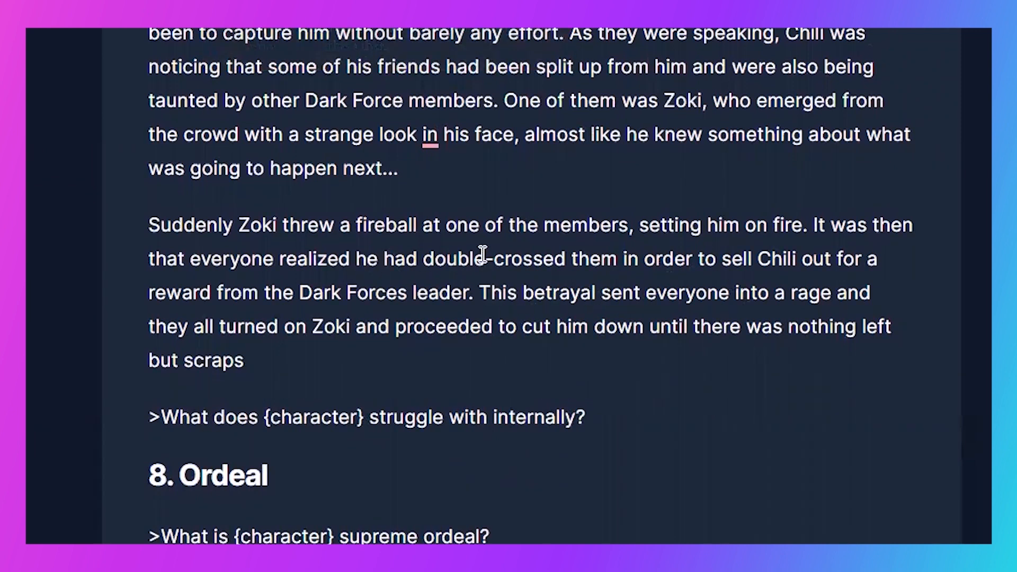
- Change "setting him on fire" to "setting him ablaze" in the Zoki paragraph and try to continue the text after "but scraps"
click(797, 217)
double_click(797, 218)
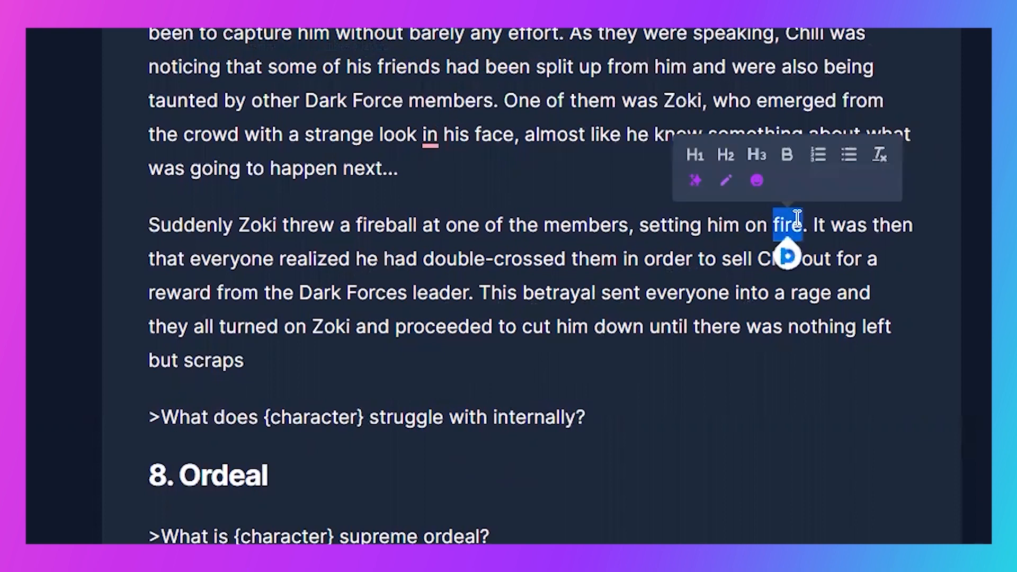
key(BackSpace)
key(BackSpace)
key(BackSpace)
key(BackSpace)
text(ablaze)
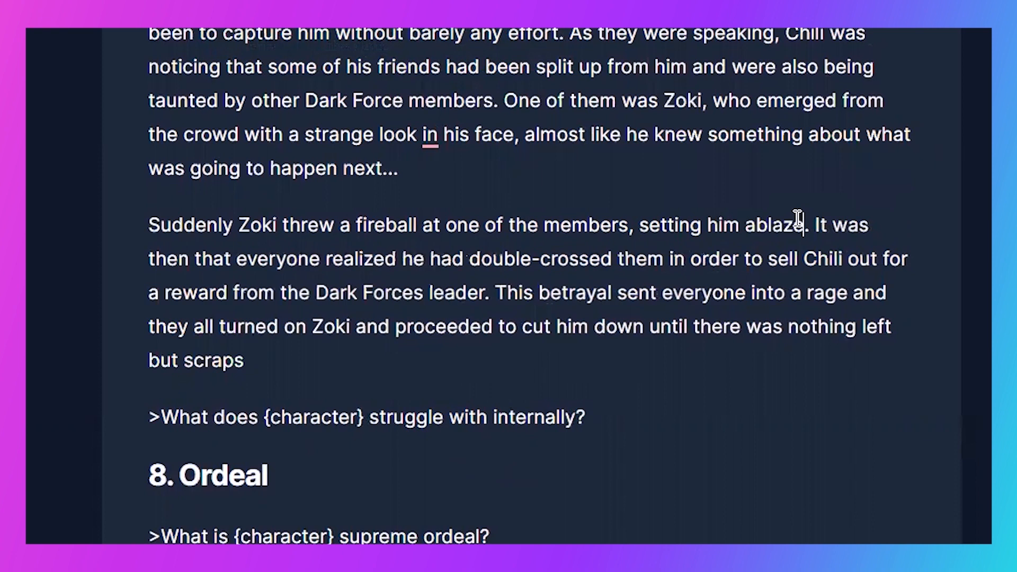
click(325, 358)
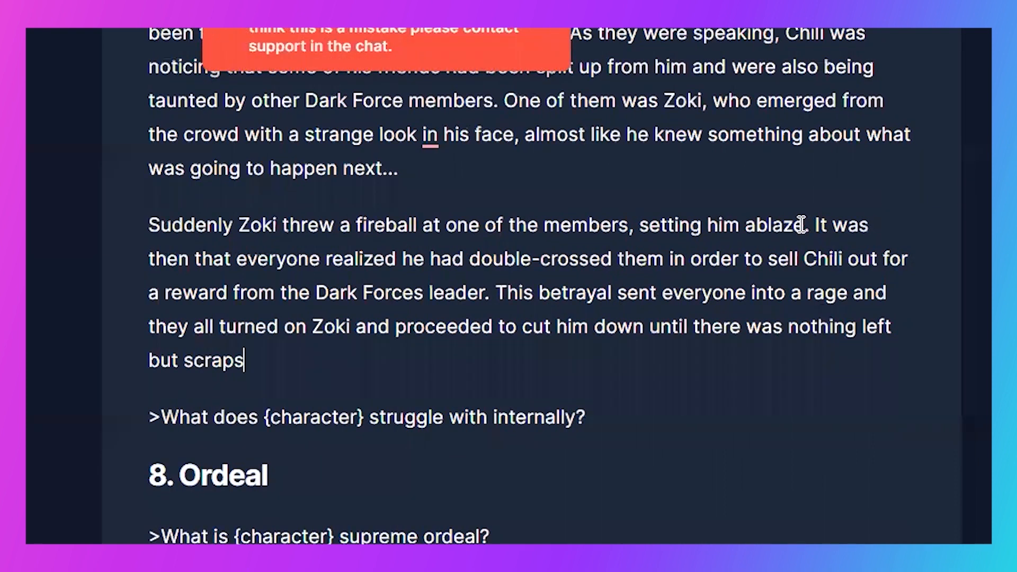
- Delete ", setting him ablaze" from the Zoki paragraph and try to continue the text from its end again
drag(802, 225, 652, 214)
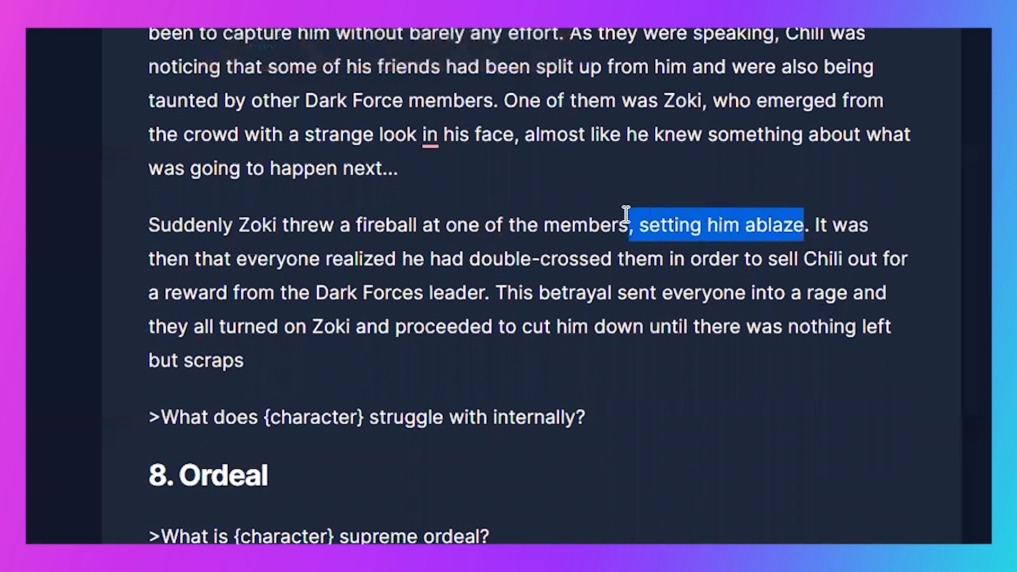
key(BackSpace)
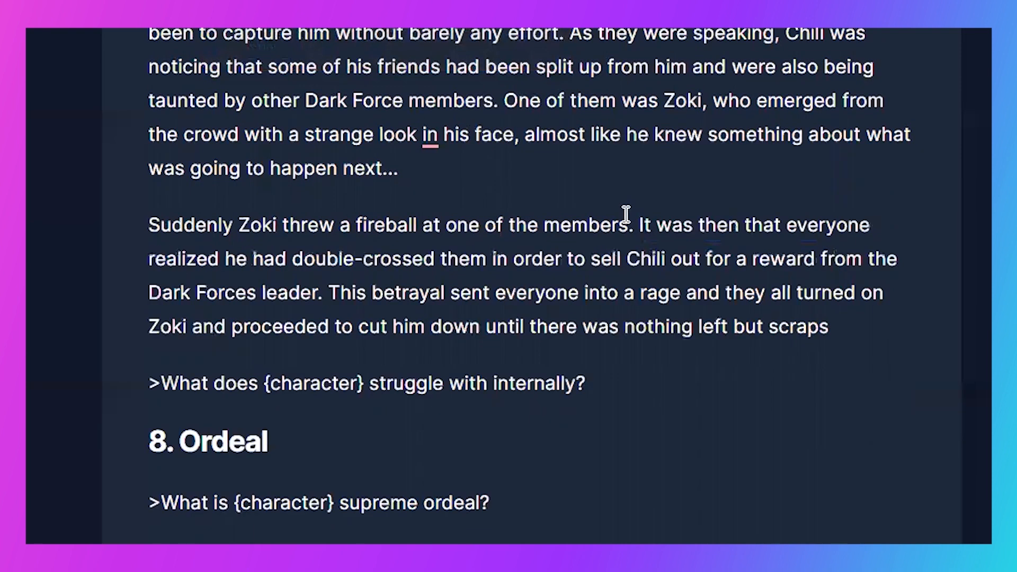
click(846, 333)
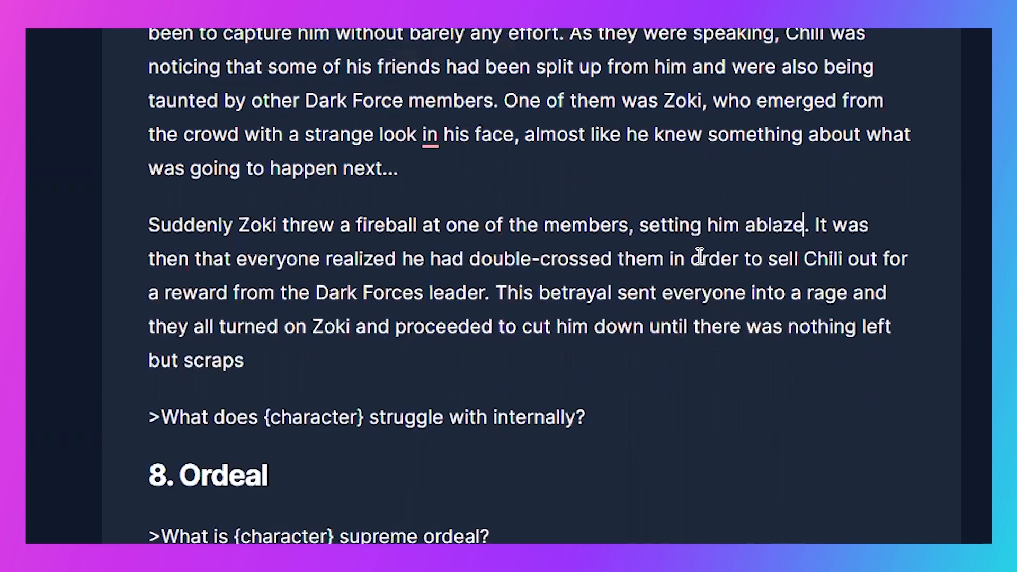
- Restore the phrase ", setting him on fire" after "one of the members" in the Zoki paragraph
key(BackSpace)
key(BackSpace)
key(BackSpace)
key(BackSpace)
key(BackSpace)
key(BackSpace)
text(on fire)
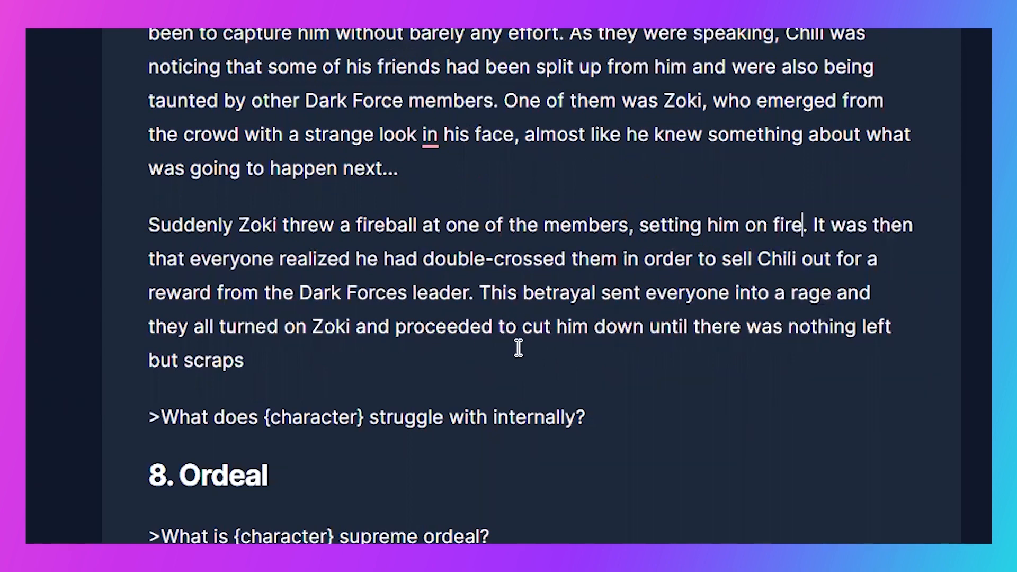
- Delete the Zoki paragraph's ending after "proceeded to", generate a new continuation from there and remove the extra space before "beat"
drag(520, 340, 522, 370)
key(BackSpace)
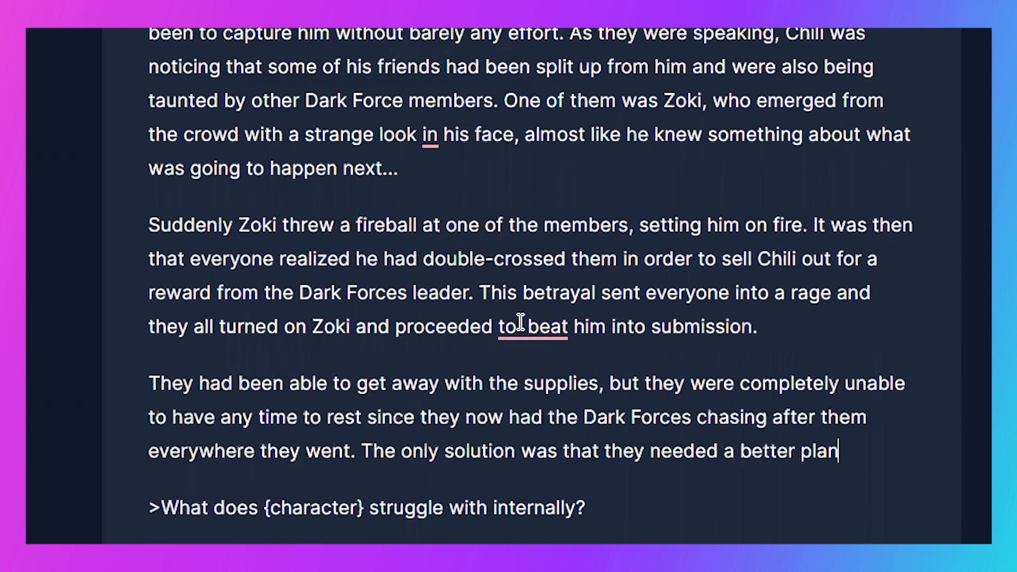
click(524, 329)
key(BackSpace)
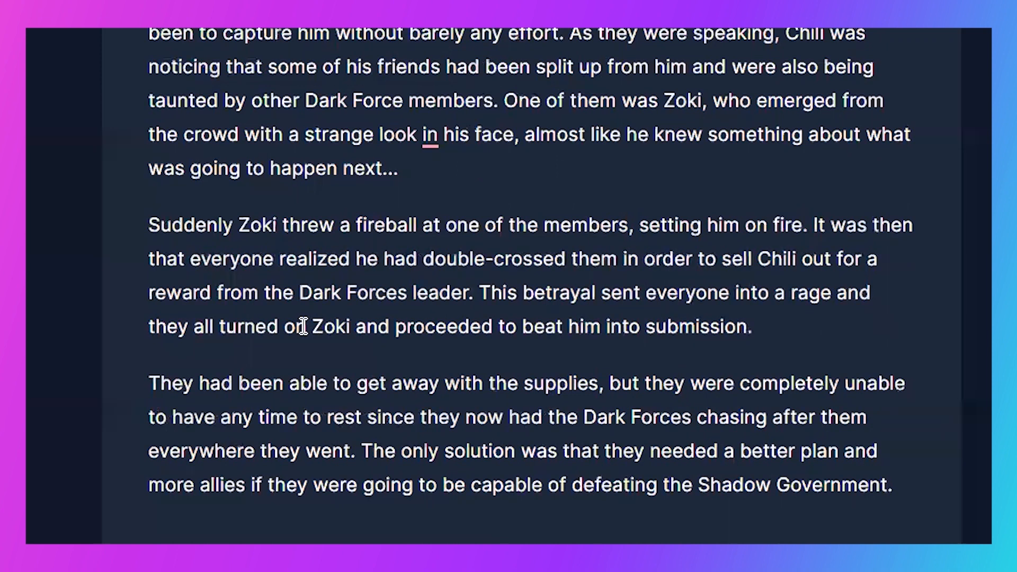
- Close up the blank lines between the paragraph ending "defeating the Shadow Government." and the internal struggle question
click(912, 482)
key(Return)
drag(173, 532, 174, 544)
key(ctrl+v)
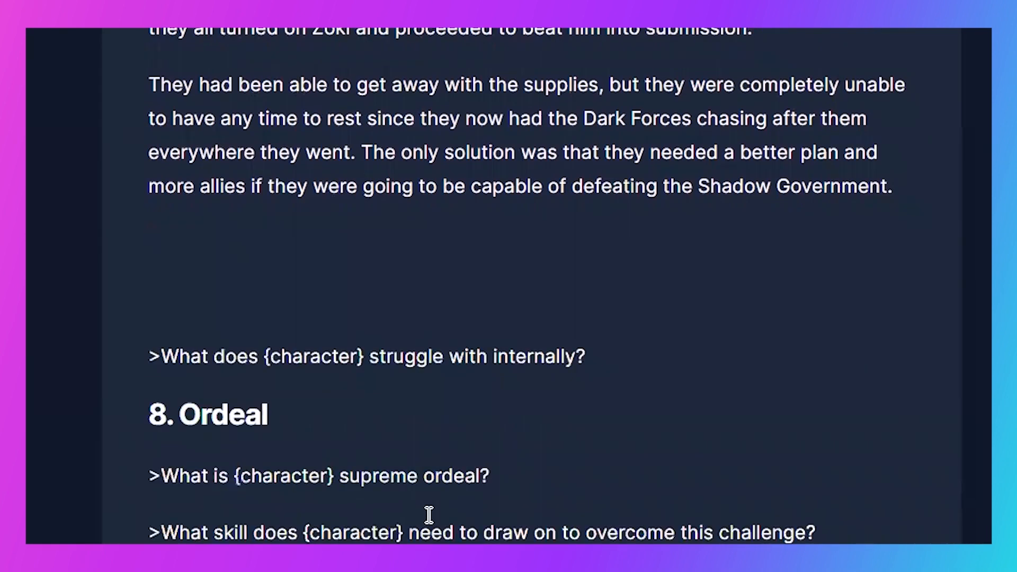
- Replace {character} with "Chili" in the internal struggle question and generate an answer to it
drag(365, 243, 264, 246)
text(Chili)
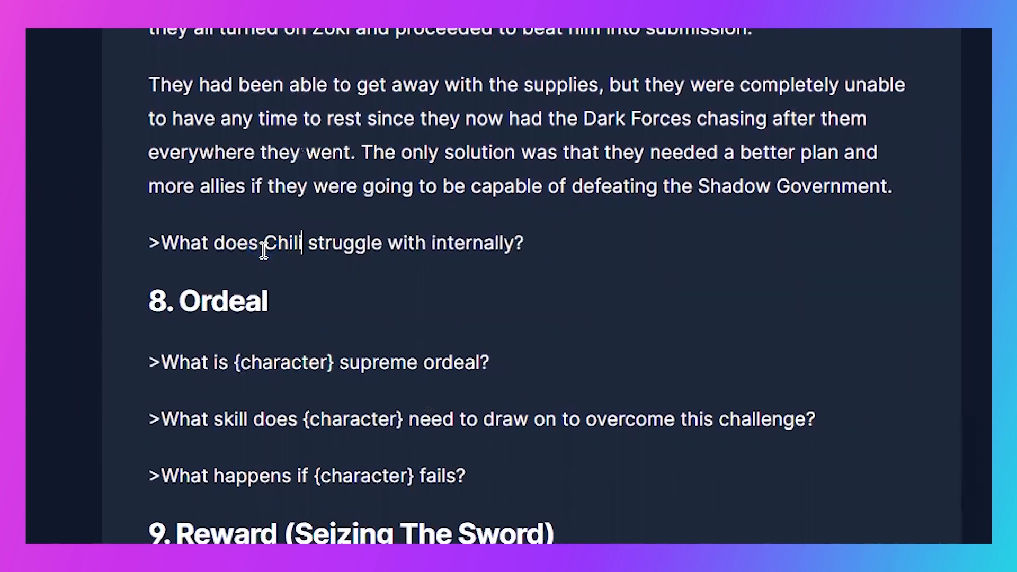
click(749, 240)
triple_click(746, 241)
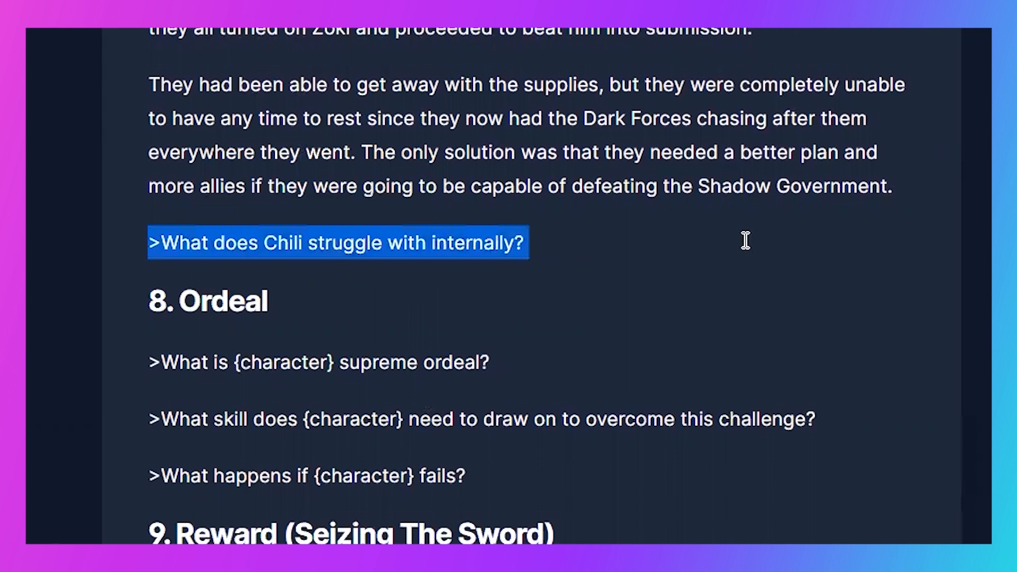
key(ctrl+Return)
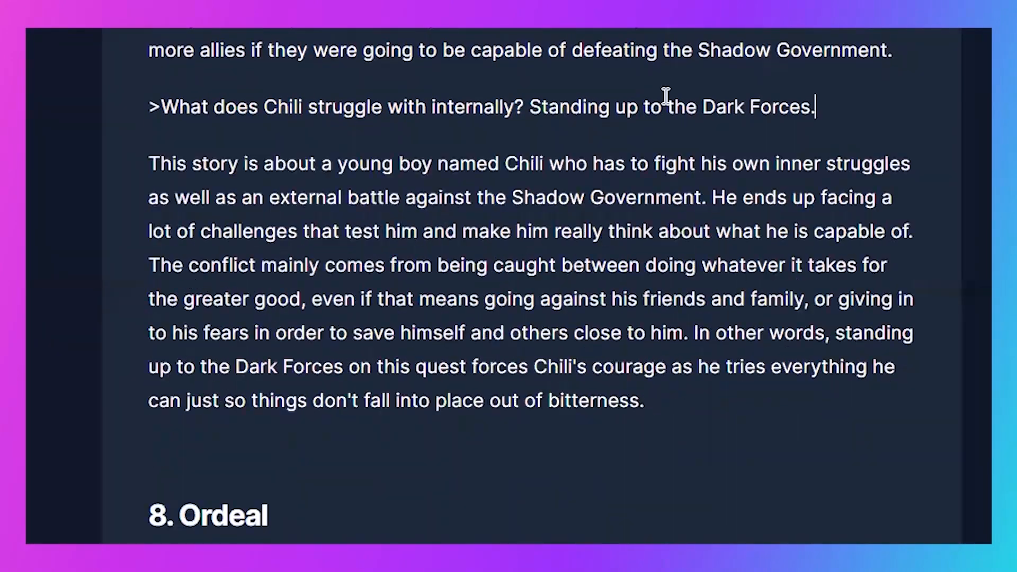
- Move "Standing up to the Dark Forces." into the answer below the question and start a new paragraph at "The conflict mainly comes"
key(Return)
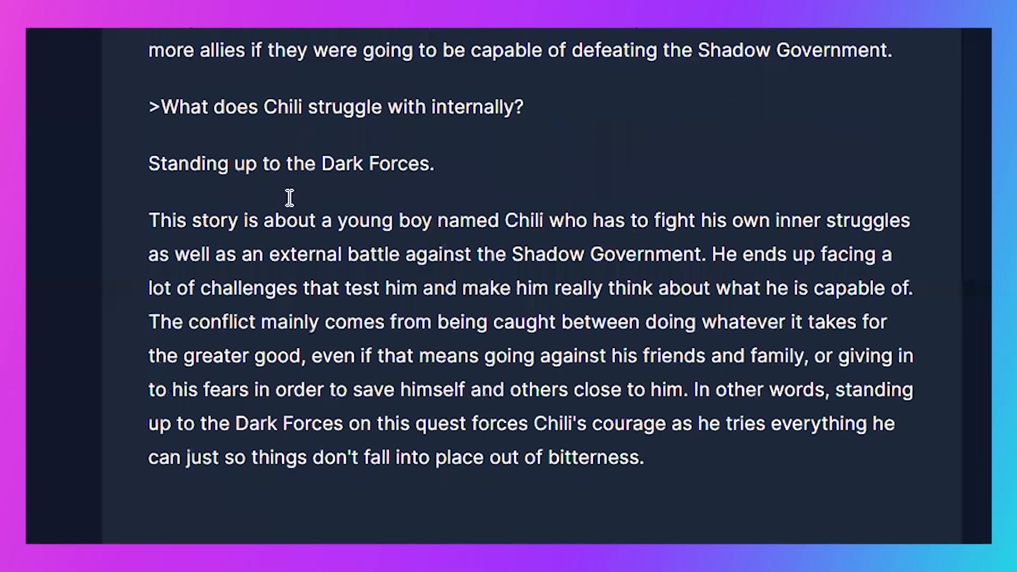
key(BackSpace)
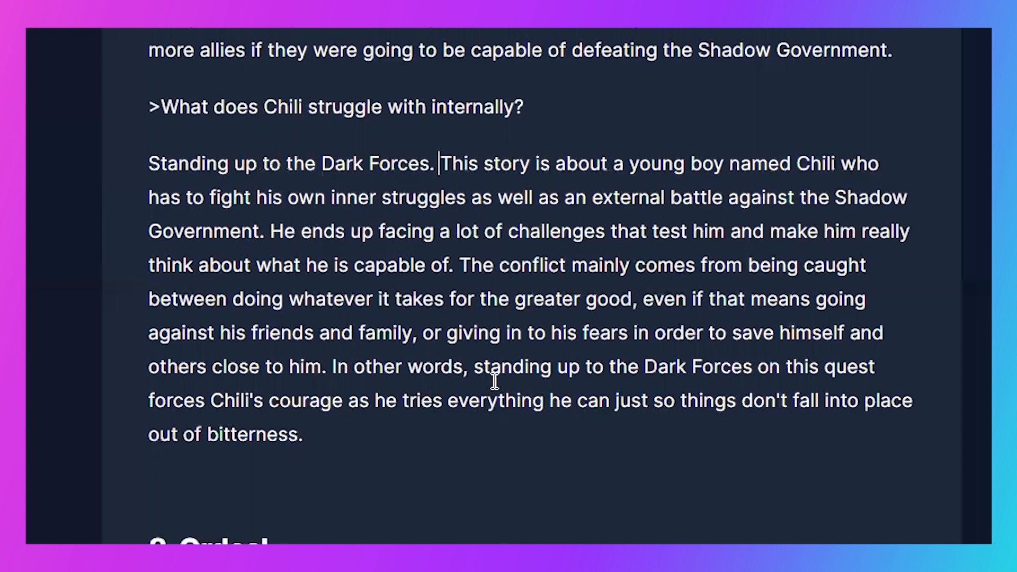
click(461, 260)
key(Return)
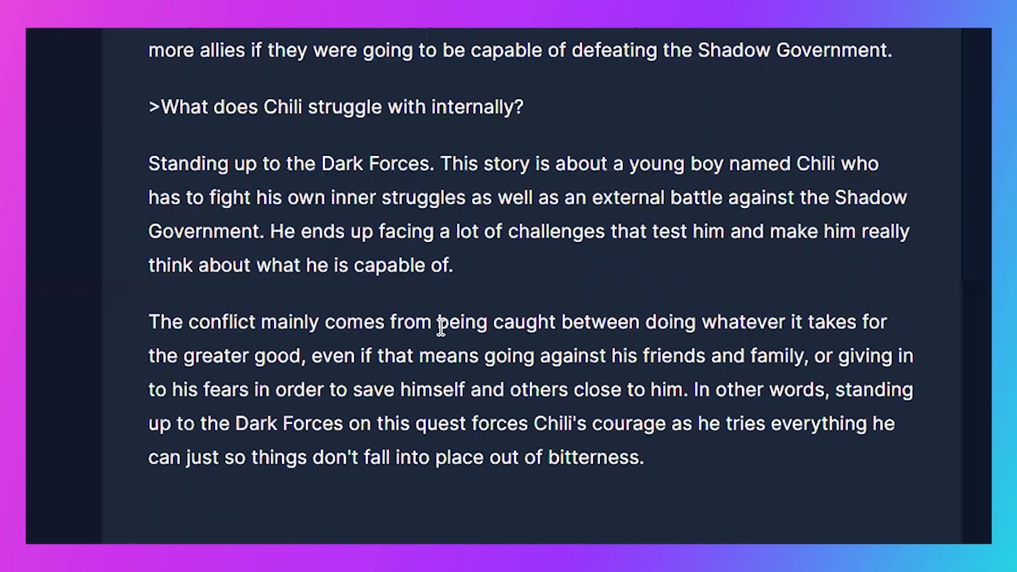
- Delete the answer's first paragraph, starting "Standing up to the Dark Forces.", and the blank lines left around the answer
click(492, 254)
shift+click(136, 161)
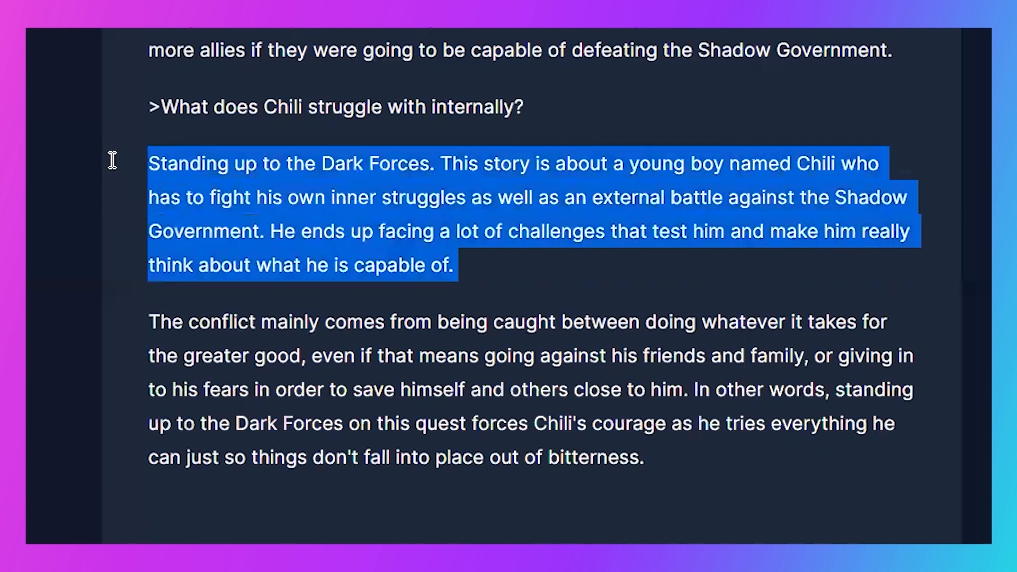
key(BackSpace)
key(BackSpace)
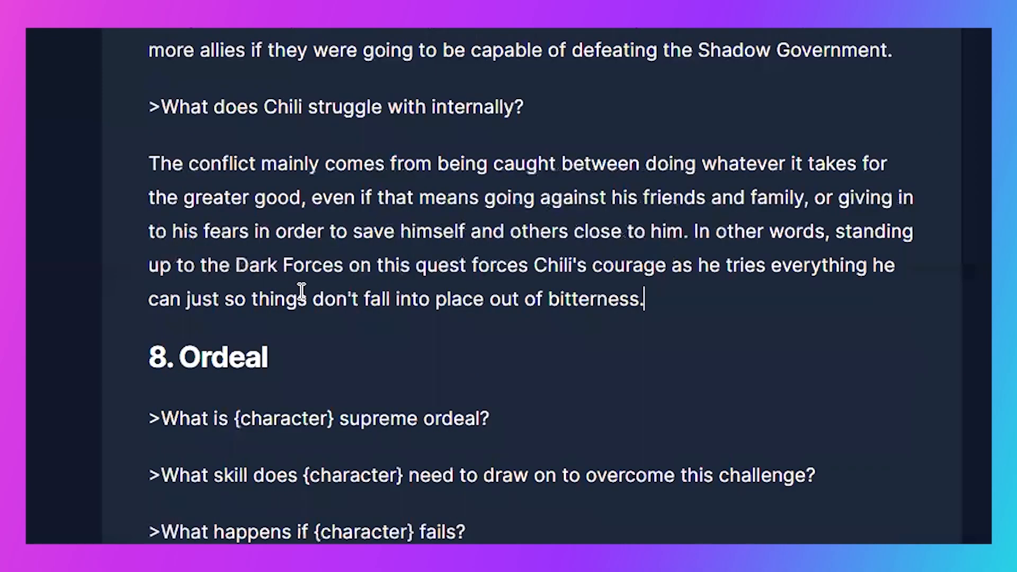
- Replace {character} with "Chili's" in the supreme ordeal question, generate its answer and remove the blank line between them
scroll(302, 292, down, 2)
drag(335, 319, 234, 320)
text(Chili's)
key(End)
key(shift+Home)
key(ctrl+Return)
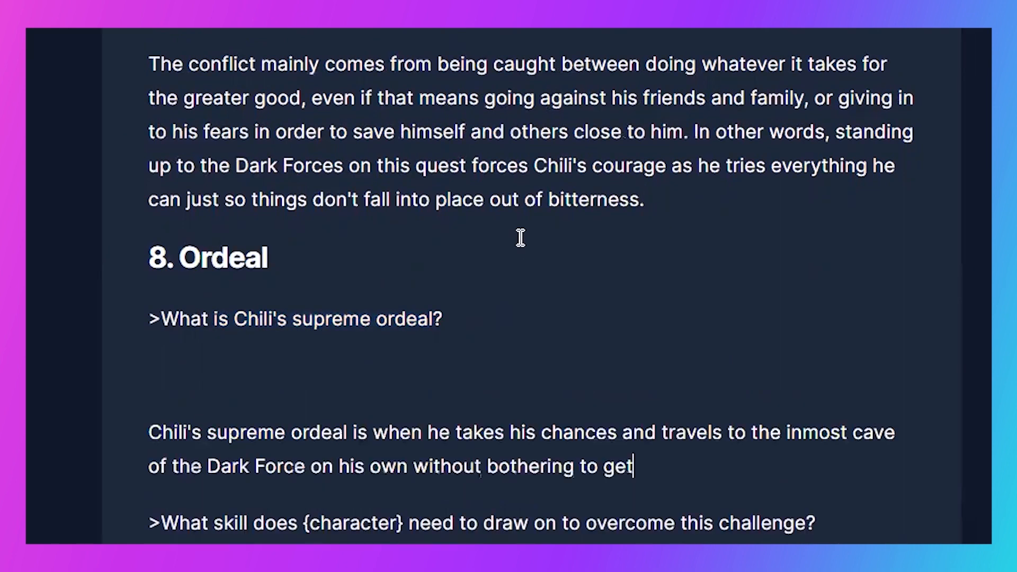
scroll(519, 238, down, 2)
click(447, 188)
key(BackSpace)
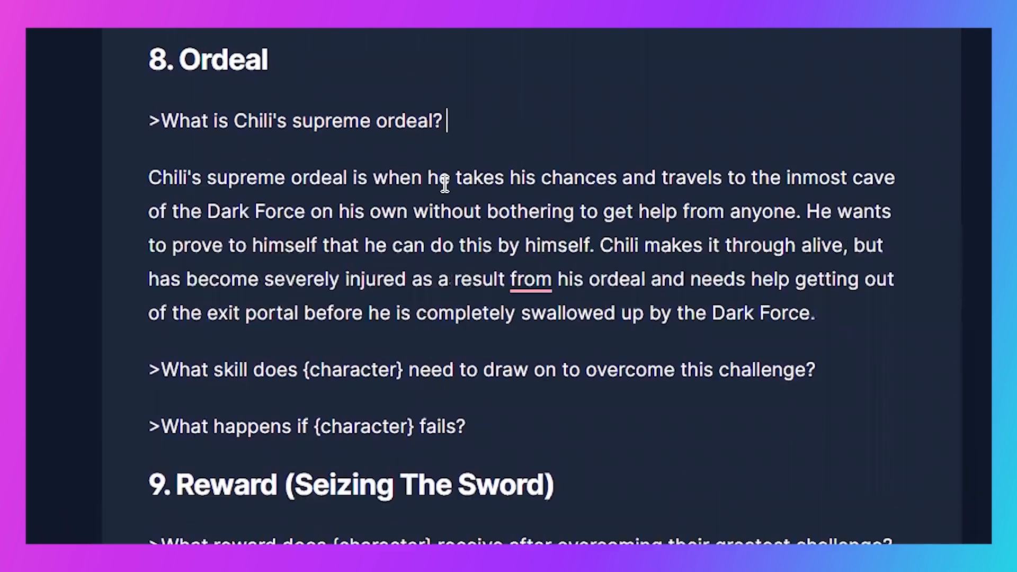
- Replace {character} with "Chili" in section 8's questions about the skill needed and what happens on failure
drag(405, 369, 305, 359)
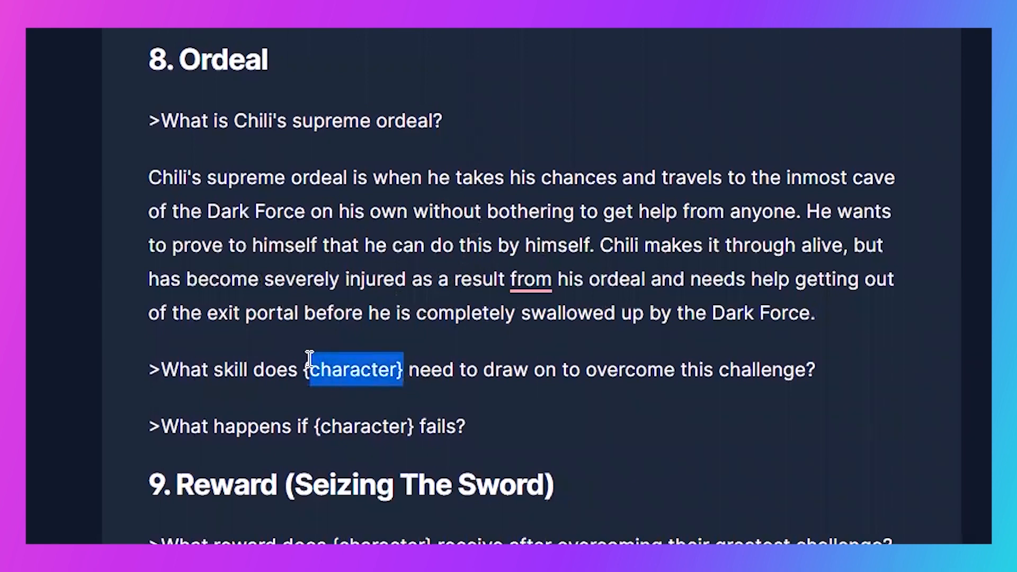
text(Chili)
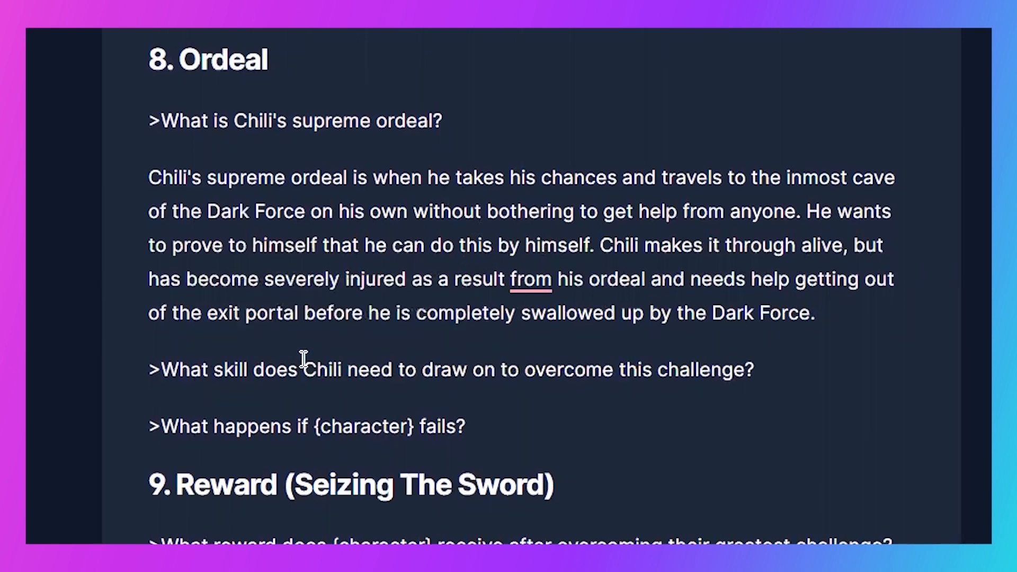
drag(414, 424, 317, 427)
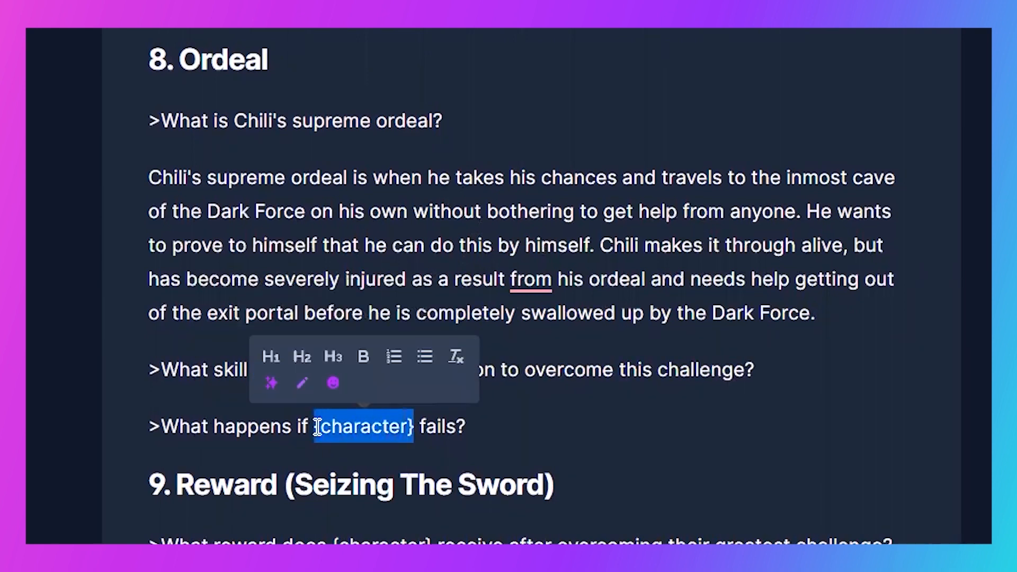
text(Chili)
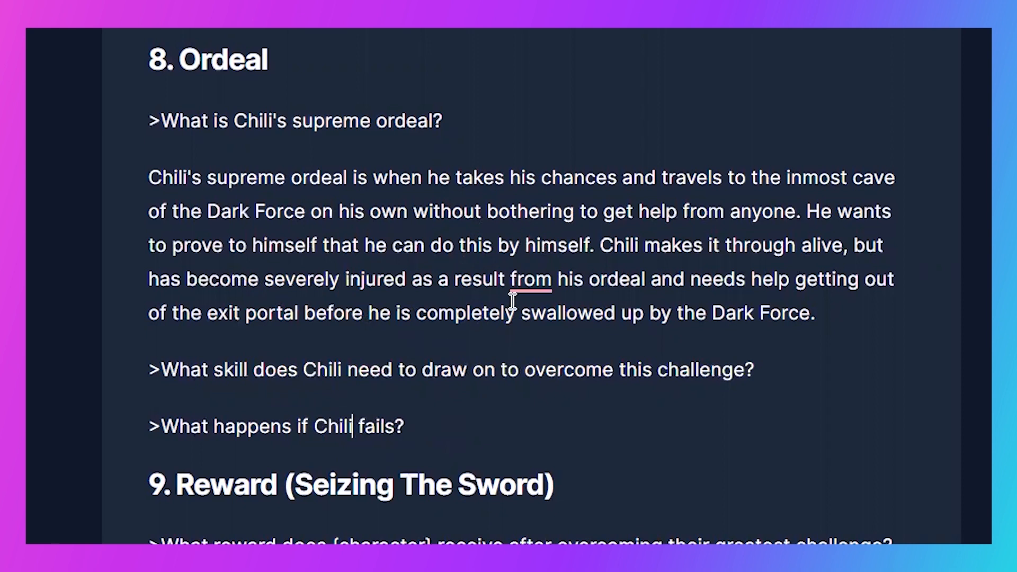